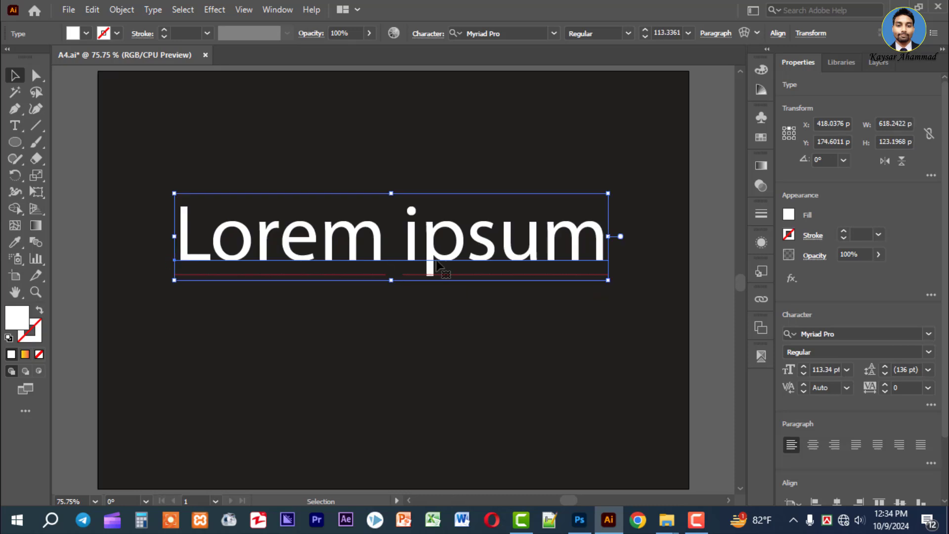
Replace the "Lorem ipsum" placeholder text with "Graphic Design"
{"action": "double_click", "coordinate": [426, 244]}
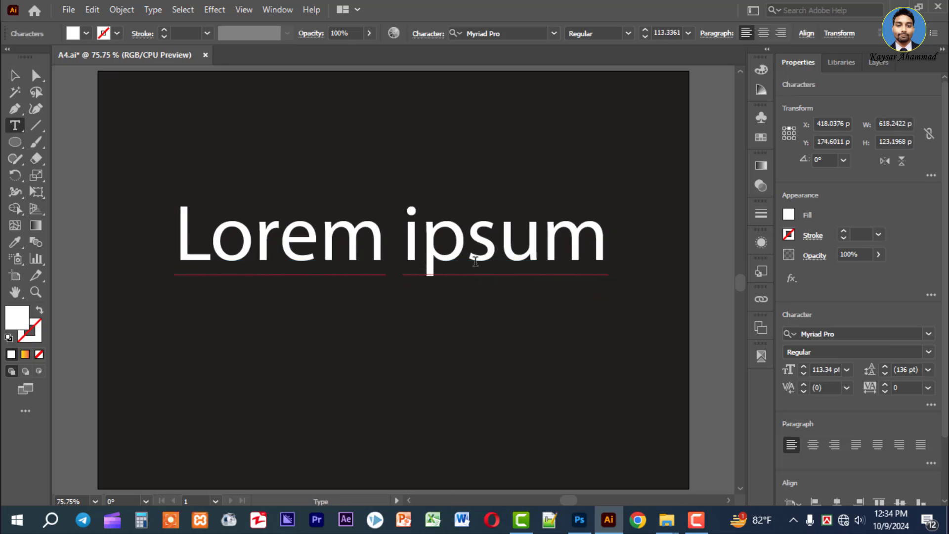
{"action": "left_click", "coordinate": [184, 11]}
{"action": "left_click", "coordinate": [219, 29]}
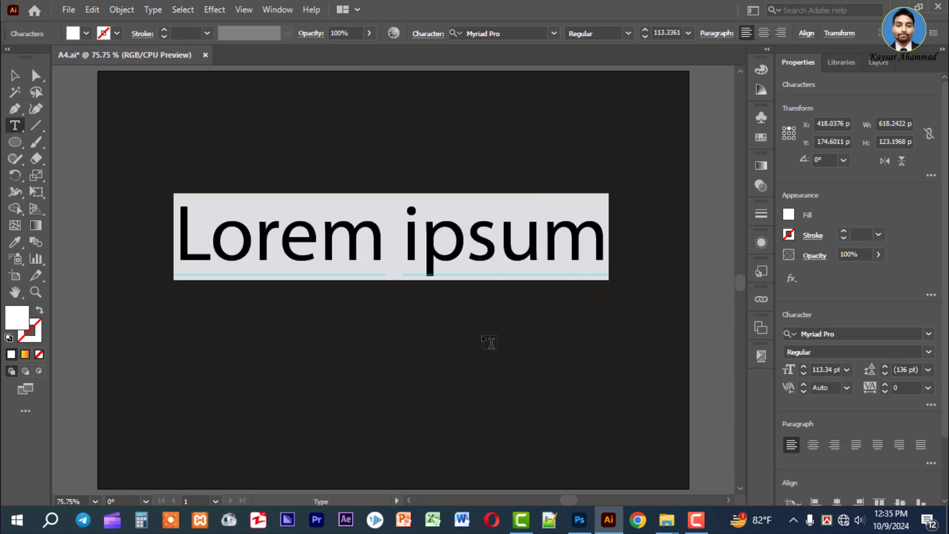
{"action": "type", "text": "Gr"}
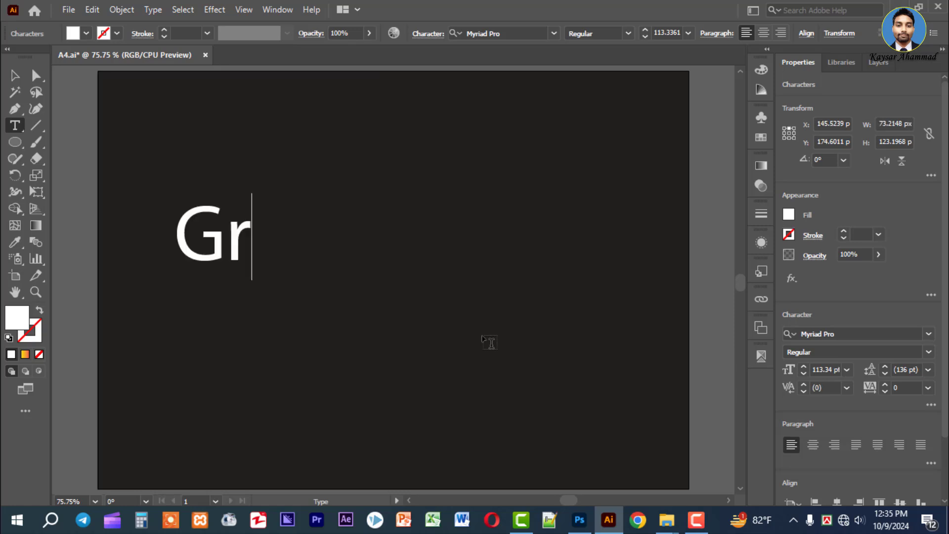
{"action": "type", "text": "aphic Design"}
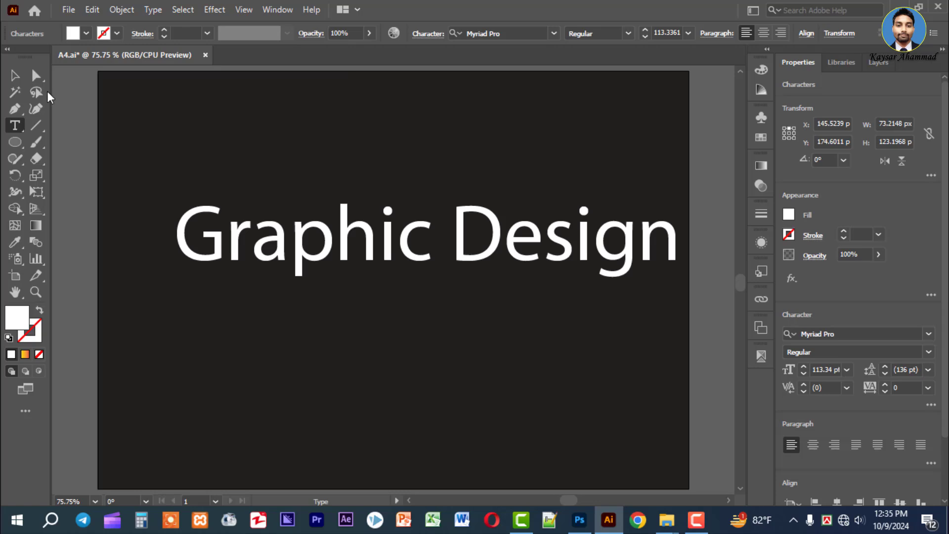
{"action": "left_click", "coordinate": [15, 75]}
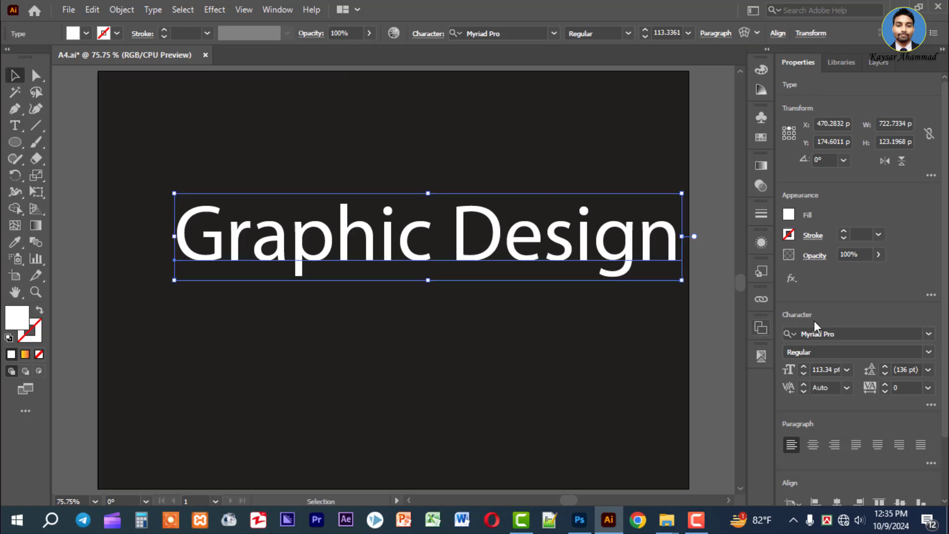
Set the text's font to Arial Bold and move the text down and left to span the artboard's width
{"action": "left_click", "coordinate": [526, 33]}
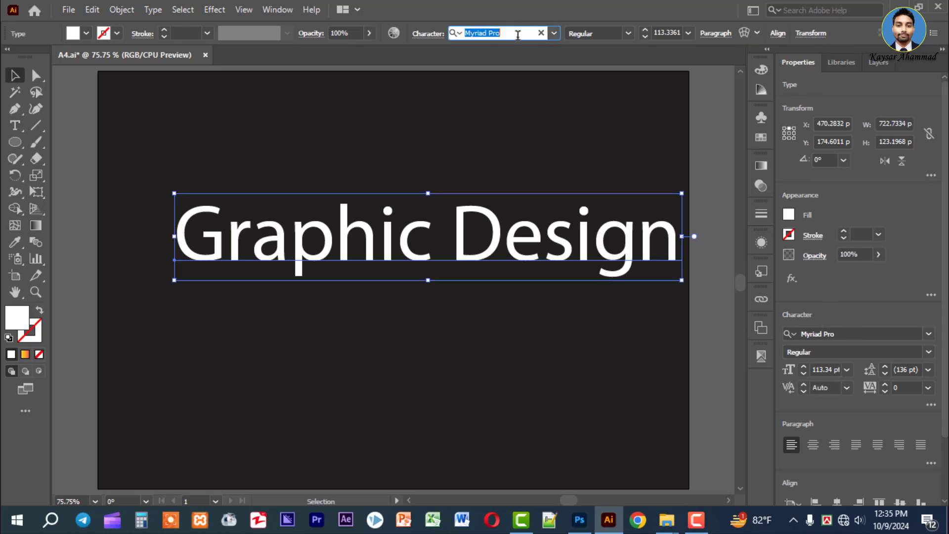
{"action": "type", "text": "ari"}
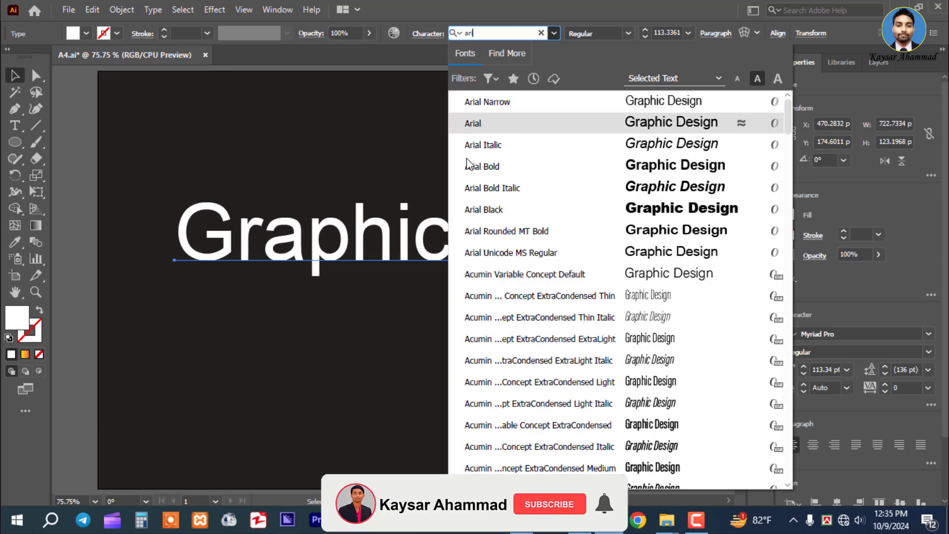
{"action": "left_click", "coordinate": [521, 171]}
{"action": "left_click_drag", "start_coordinate": [460, 286], "coordinate": [391, 328]}
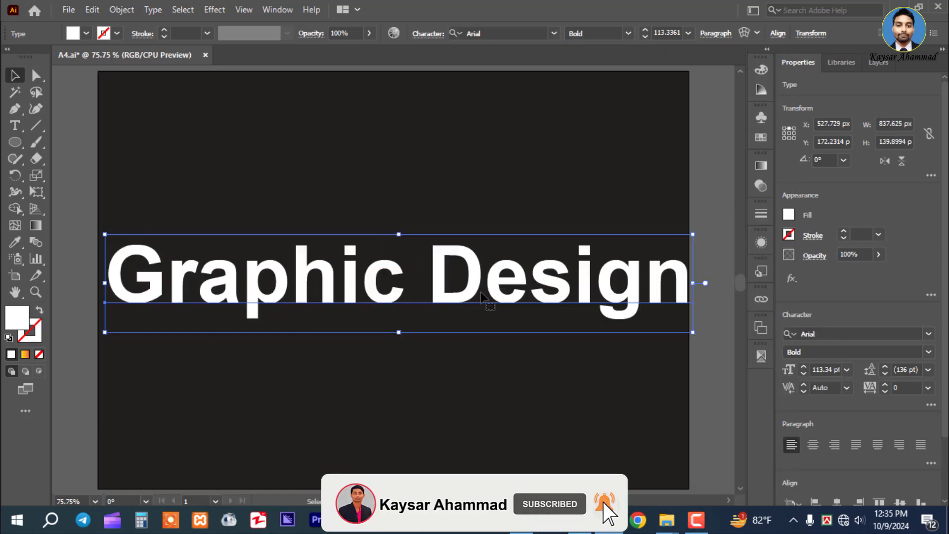
Change the case of the text to uppercase
{"action": "left_click", "coordinate": [153, 10]}
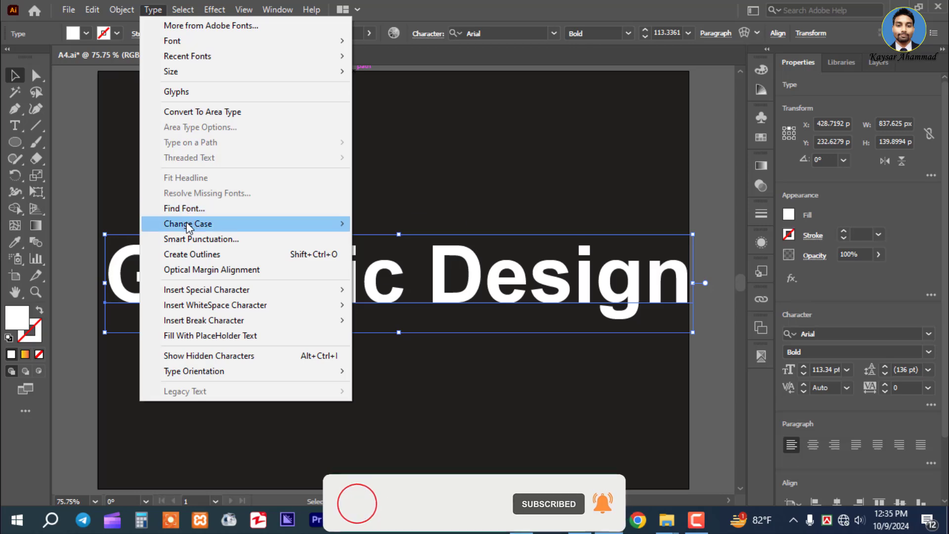
{"action": "mouse_move", "coordinate": [188, 224]}
{"action": "left_click", "coordinate": [388, 226]}
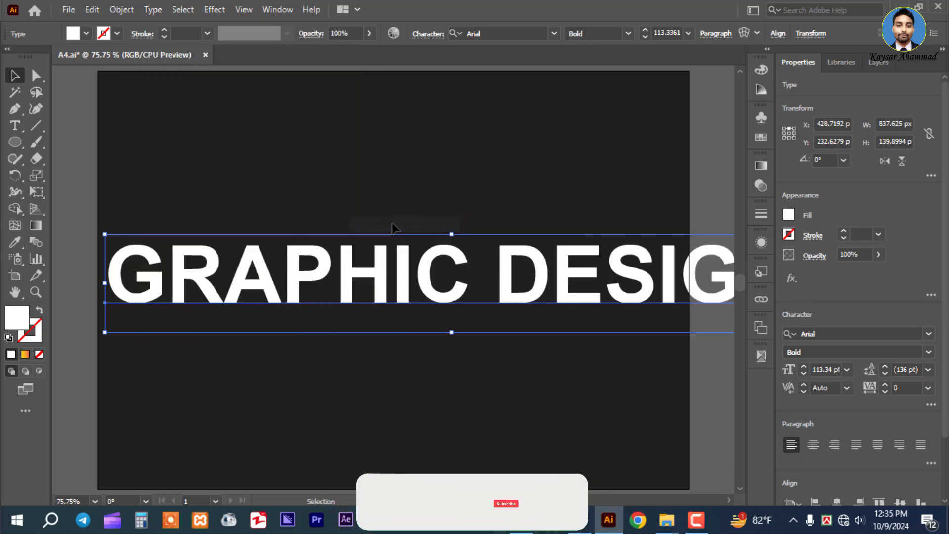
Scale the text down to about 458 px wide by 65 px high and move it so it overhangs the artboard's left edge
{"action": "left_click_drag", "start_coordinate": [451, 332], "coordinate": [453, 300]}
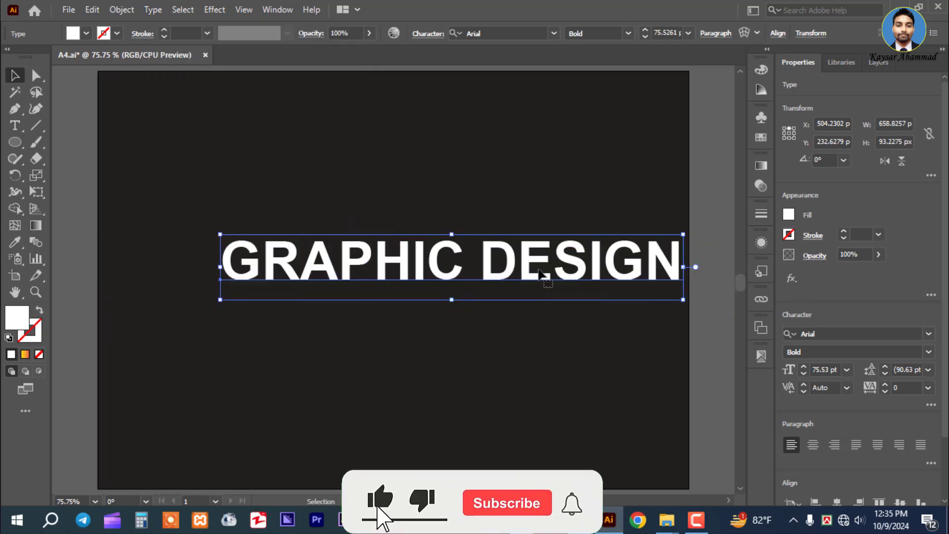
{"action": "left_click_drag", "start_coordinate": [544, 275], "coordinate": [456, 300]}
{"action": "left_click_drag", "start_coordinate": [362, 325], "coordinate": [362, 304]}
{"action": "left_click_drag", "start_coordinate": [434, 289], "coordinate": [297, 290]}
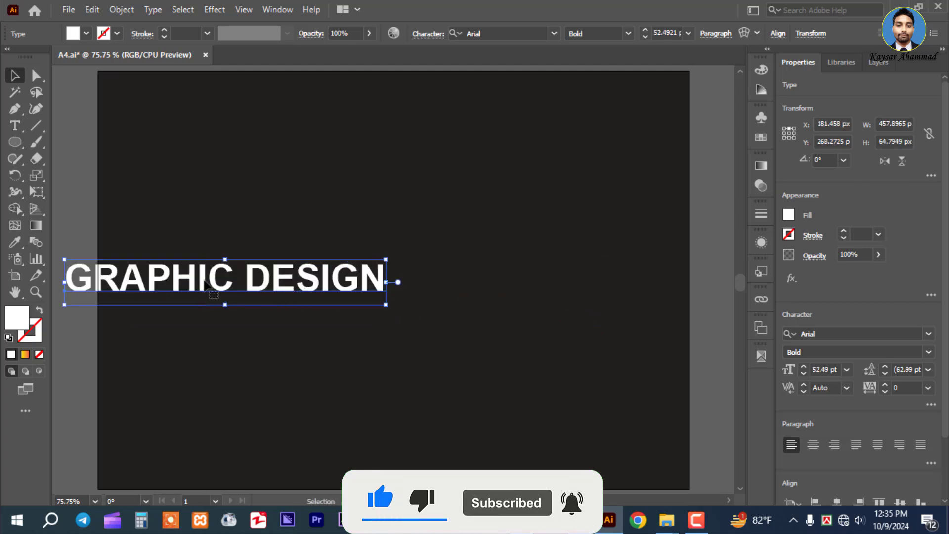
Copy the "GRAPHIC DESIGN" text, paste it in front, and place the duplicate directly to the right of the original
{"action": "left_click", "coordinate": [92, 10]}
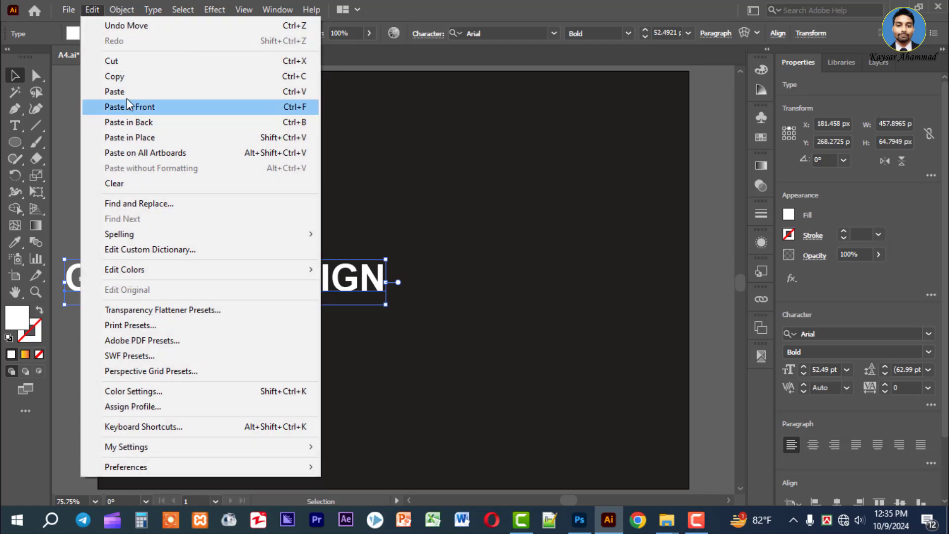
{"action": "left_click", "coordinate": [128, 78]}
{"action": "left_click", "coordinate": [92, 10]}
{"action": "left_click", "coordinate": [140, 108]}
{"action": "left_click_drag", "start_coordinate": [258, 286], "coordinate": [584, 282]}
{"action": "left_click", "coordinate": [568, 367]}
Paste a copy of the second "GRAPHIC DESIGN" text in front and place it at the right end of the row with a small gap
{"action": "key", "text": "space"}
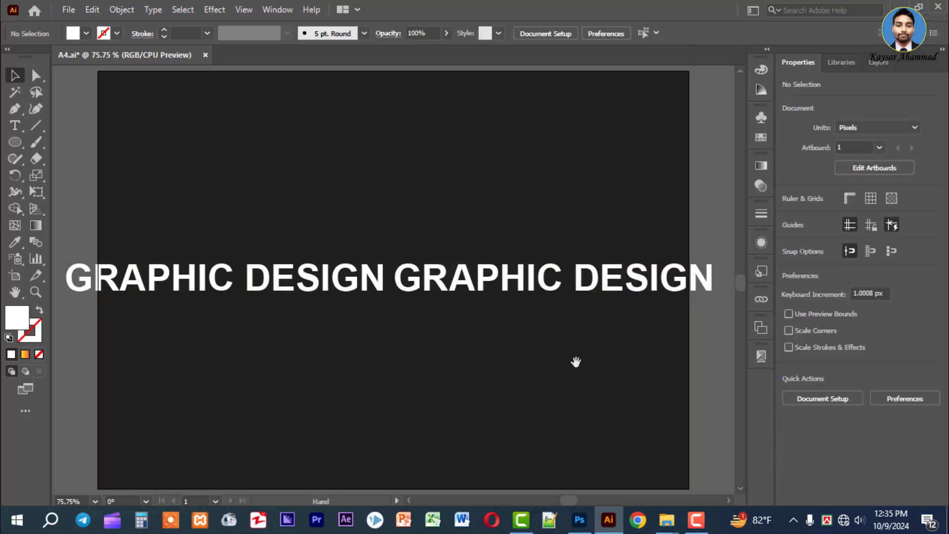
{"action": "left_click_drag", "start_coordinate": [577, 362], "coordinate": [418, 352]}
{"action": "left_click", "coordinate": [372, 311]}
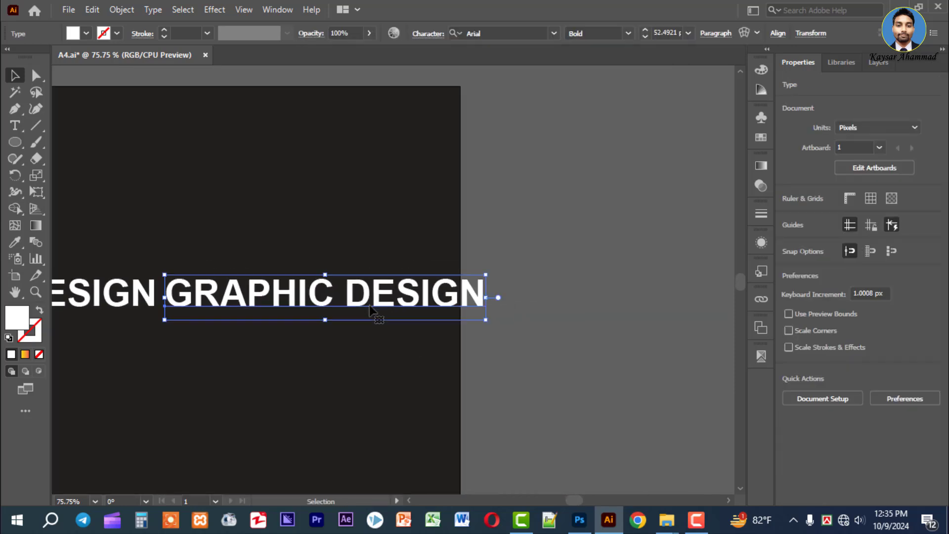
{"action": "left_click", "coordinate": [92, 9]}
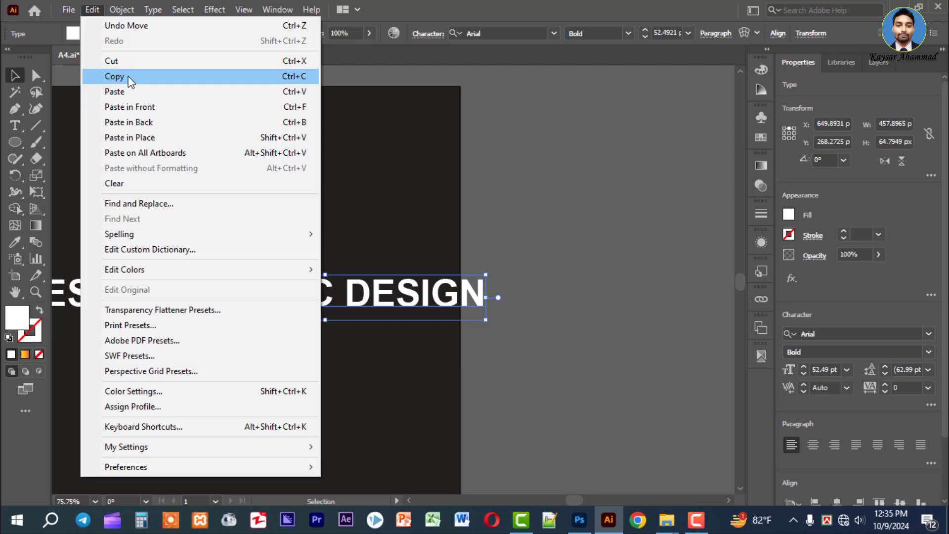
{"action": "left_click", "coordinate": [130, 78]}
{"action": "left_click", "coordinate": [91, 11]}
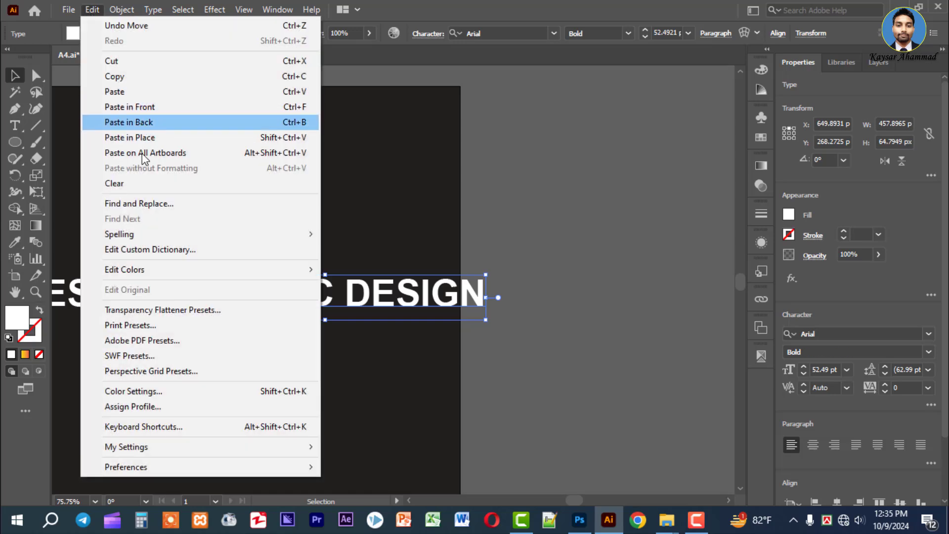
{"action": "left_click", "coordinate": [147, 110]}
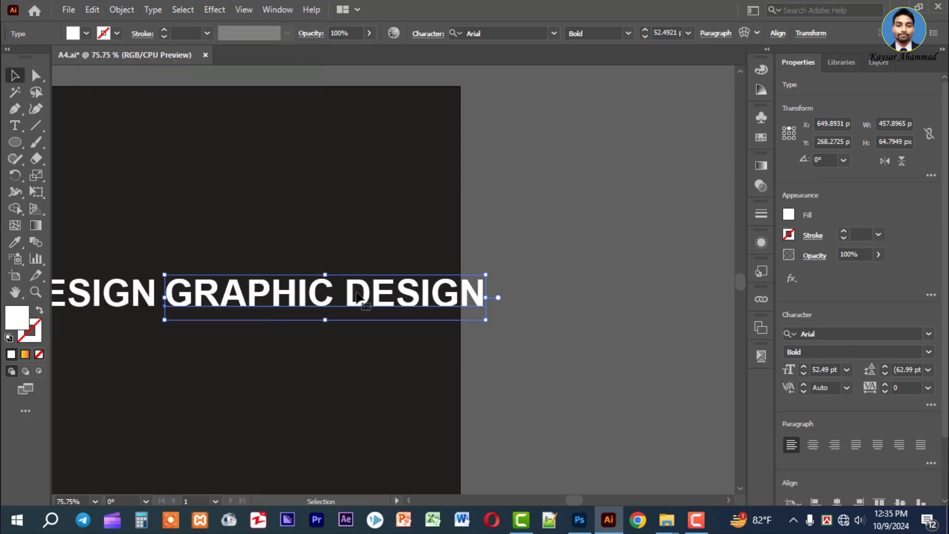
{"action": "left_click_drag", "start_coordinate": [295, 297], "coordinate": [615, 297]}
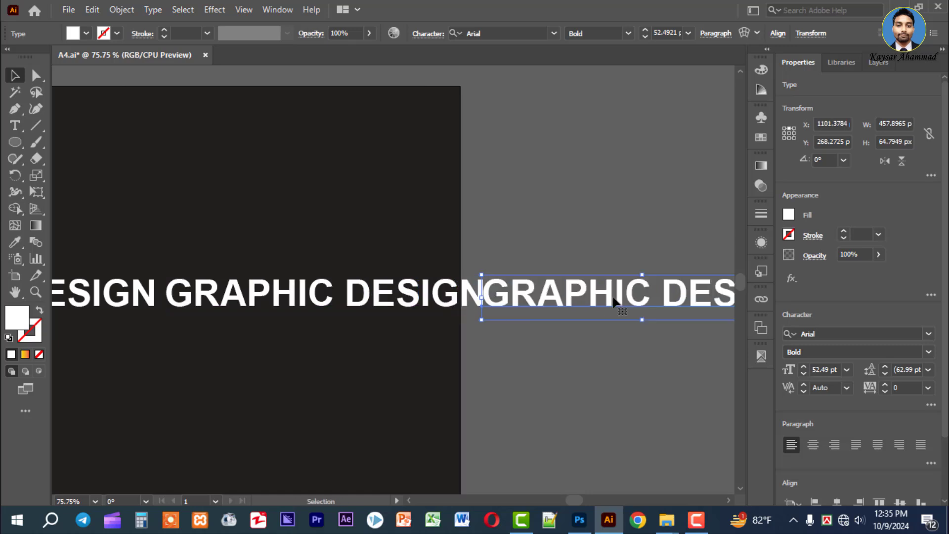
{"action": "mouse_move", "coordinate": [555, 297]}
{"action": "left_mouse_down"}
{"action": "mouse_move", "coordinate": [607, 296]}
{"action": "mouse_move", "coordinate": [563, 293]}
{"action": "left_mouse_up"}
Delete the word "DESIGN" from the third text so that it reads "GRAPHIC"
{"action": "left_click_drag", "start_coordinate": [697, 314], "coordinate": [658, 290]}
{"action": "double_click", "coordinate": [513, 304]}
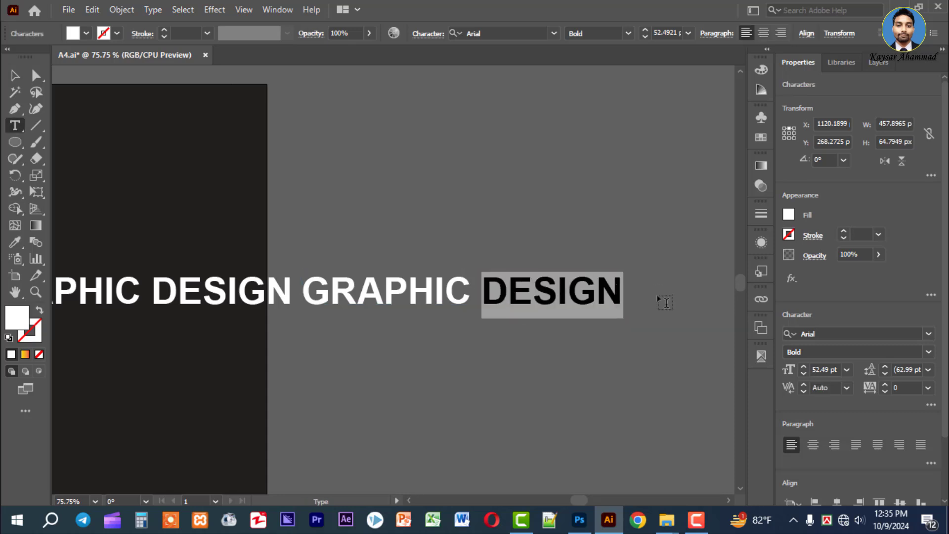
{"action": "key", "text": "BackSpace"}
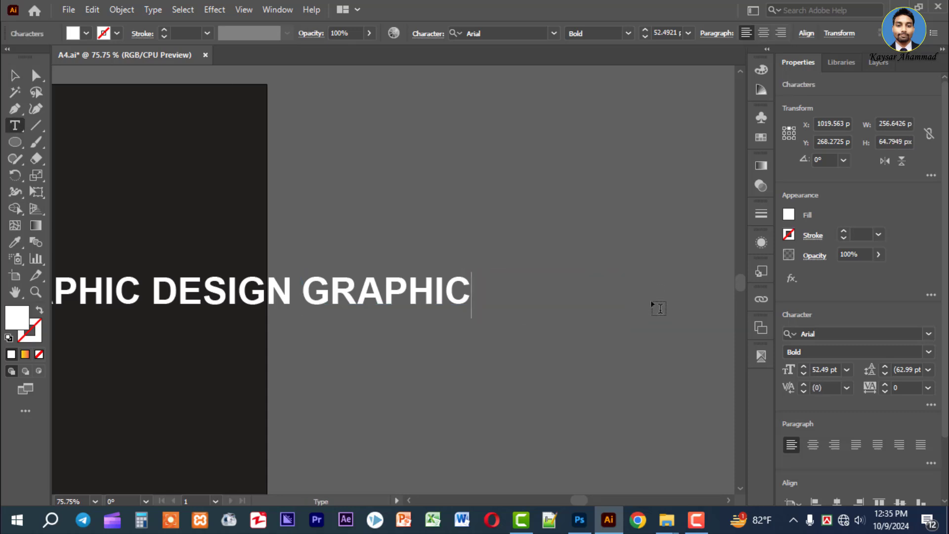
{"action": "left_click", "coordinate": [14, 75]}
{"action": "left_click", "coordinate": [406, 393]}
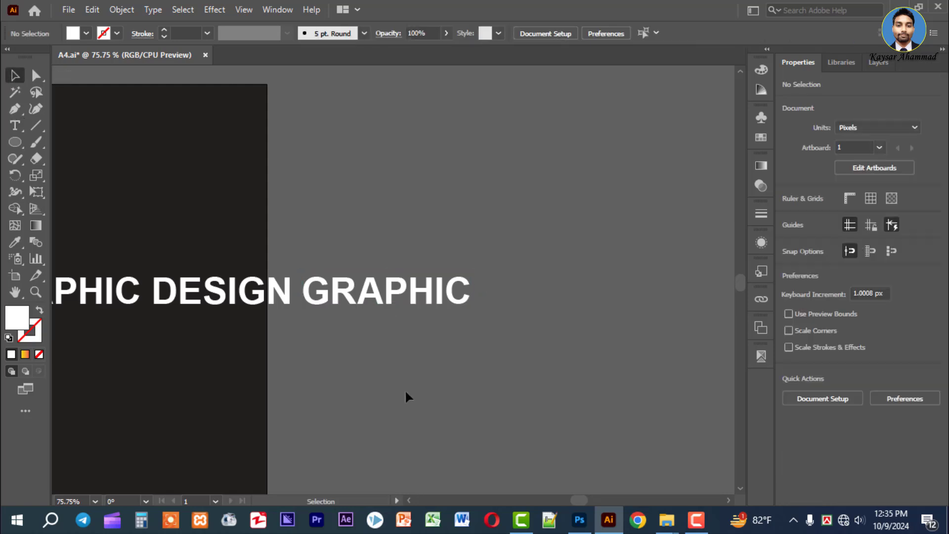
Select all three text objects in the row and group them
{"action": "key", "text": "ctrl+minus"}
{"action": "key", "text": "ctrl+minus"}
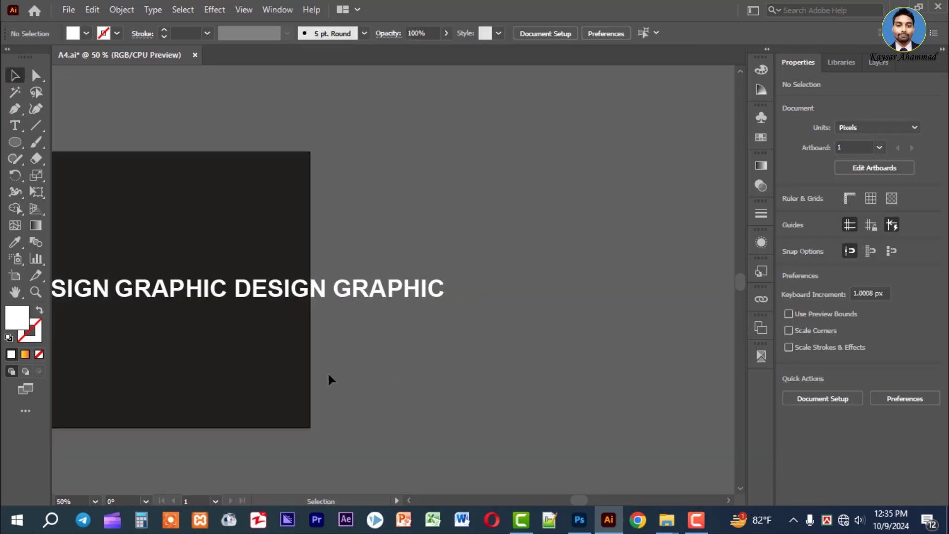
{"action": "left_click_drag", "start_coordinate": [328, 378], "coordinate": [531, 364]}
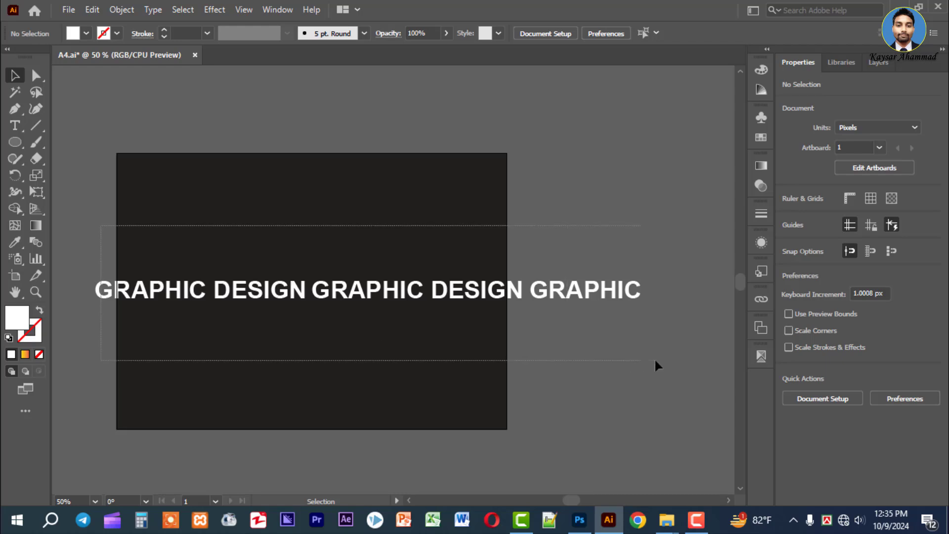
{"action": "left_click", "coordinate": [417, 309]}
{"action": "right_click", "coordinate": [384, 308]}
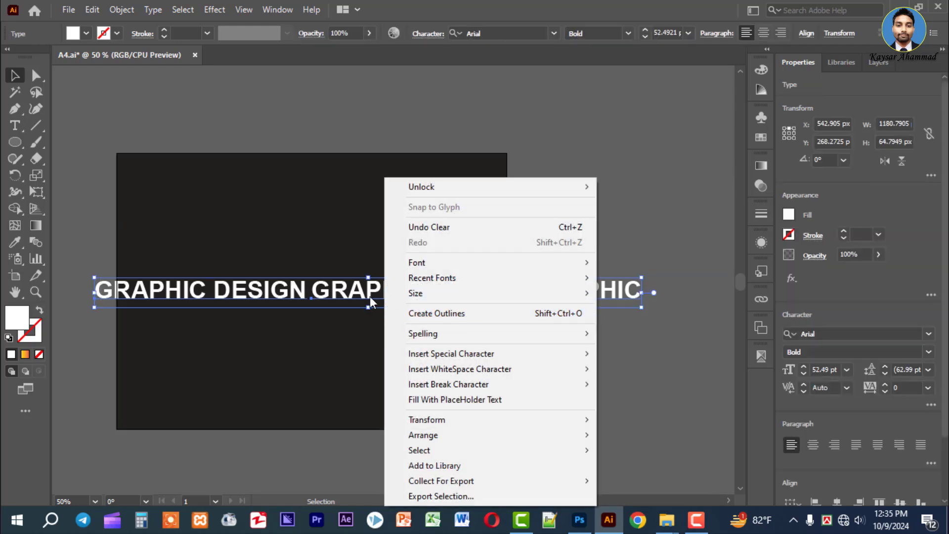
{"action": "left_click", "coordinate": [483, 5]}
{"action": "left_click", "coordinate": [122, 9]}
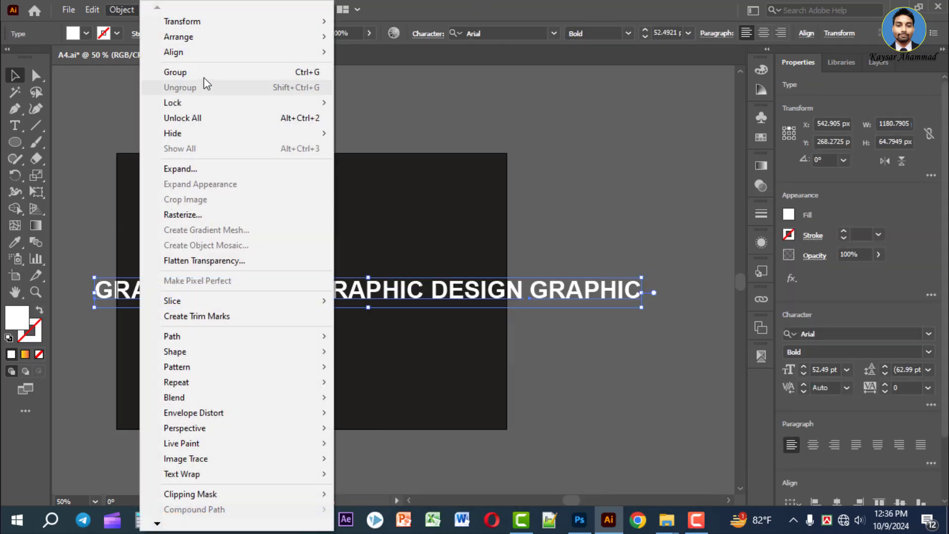
{"action": "left_click", "coordinate": [178, 73]}
Stretch the text group to about 1267 px wide by 93 px high, extending past both sides of the artboard
{"action": "left_click_drag", "start_coordinate": [369, 280], "coordinate": [368, 262]}
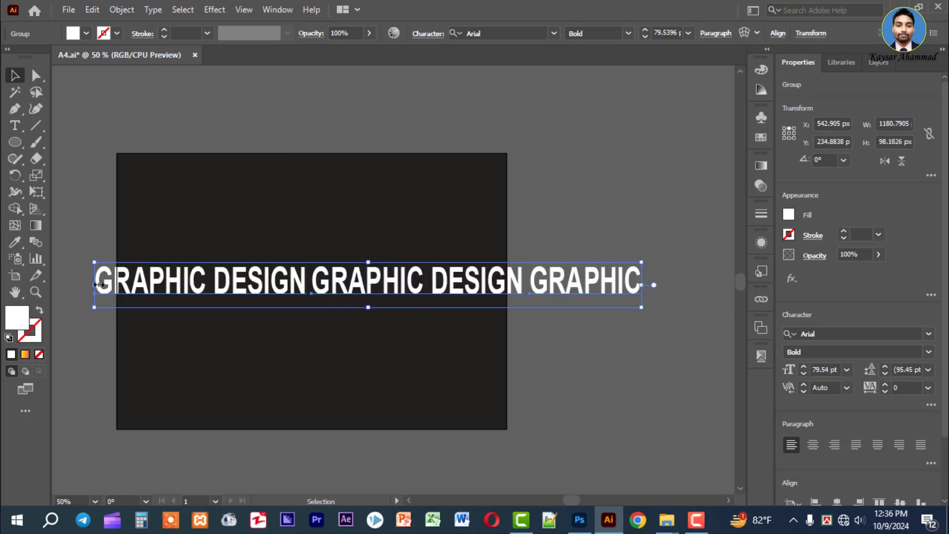
{"action": "left_click_drag", "start_coordinate": [97, 285], "coordinate": [91, 285]}
{"action": "left_click_drag", "start_coordinate": [368, 307], "coordinate": [371, 305]}
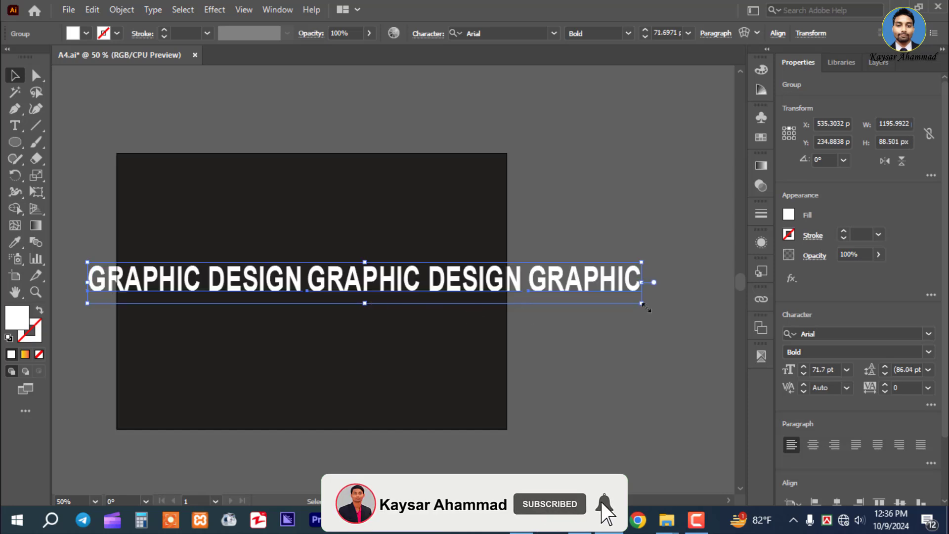
{"action": "left_click_drag", "start_coordinate": [645, 307], "coordinate": [676, 306]}
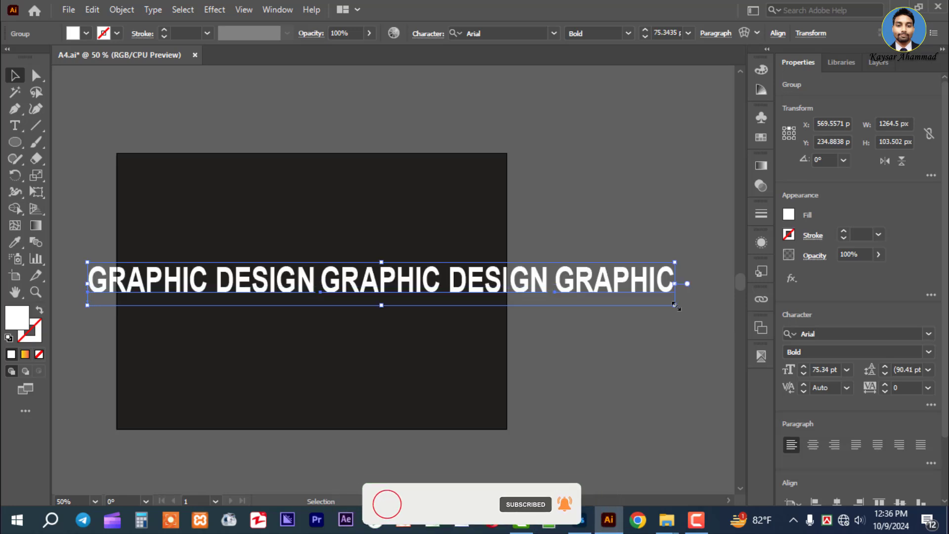
Reflect the text group across the horizontal axis
{"action": "right_click", "coordinate": [422, 281]}
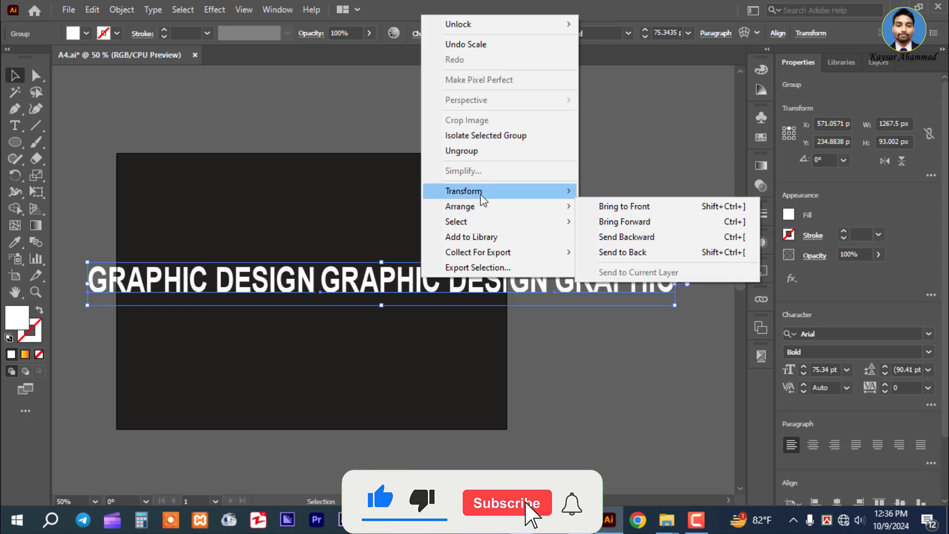
{"action": "mouse_move", "coordinate": [565, 191]}
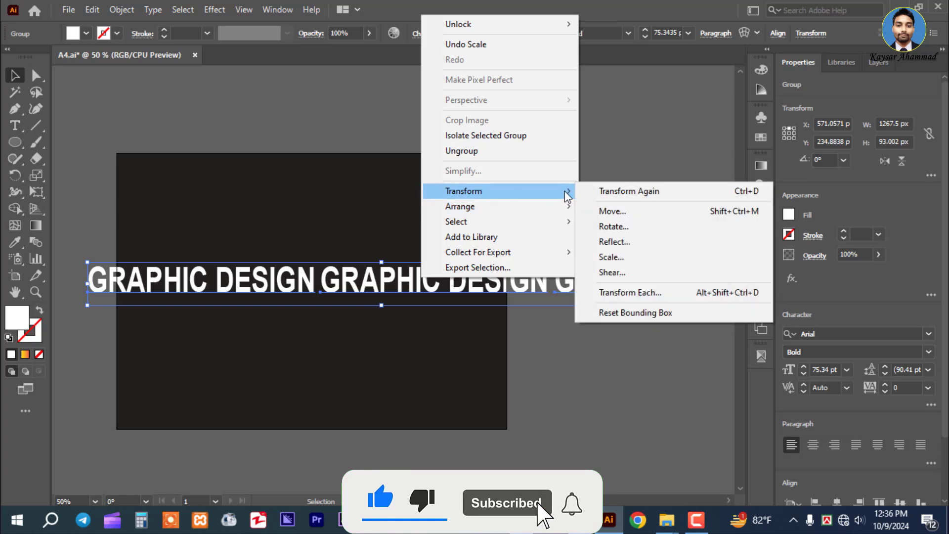
{"action": "left_click", "coordinate": [624, 242]}
{"action": "left_click", "coordinate": [379, 207]}
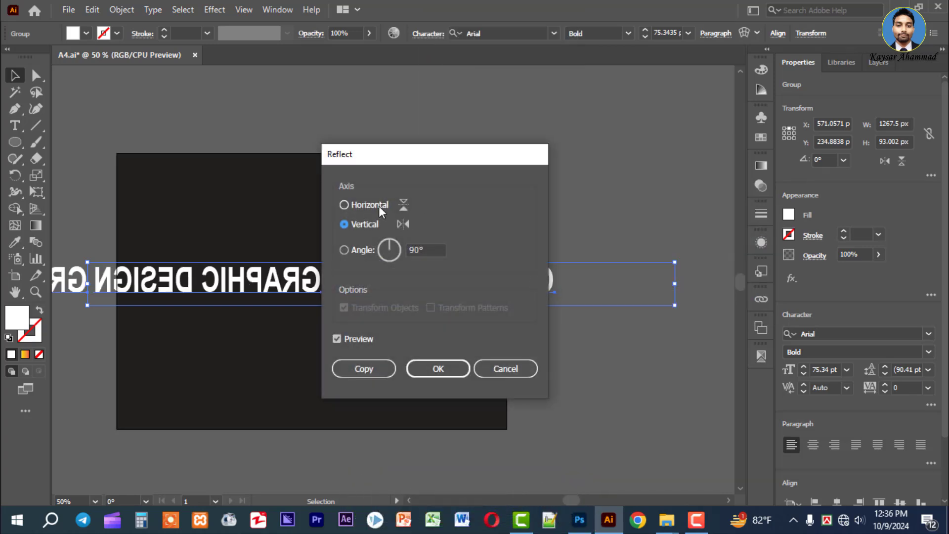
{"action": "left_click", "coordinate": [450, 369]}
Reflect the text group across the vertical axis and move it back so it extends past both sides of the artboard
{"action": "right_click", "coordinate": [413, 309]}
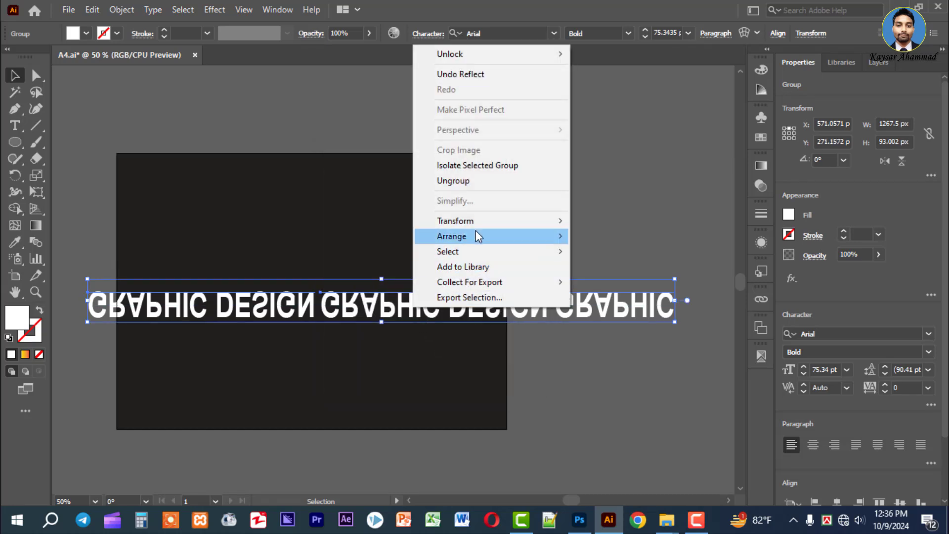
{"action": "mouse_move", "coordinate": [476, 223]}
{"action": "left_click", "coordinate": [619, 268]}
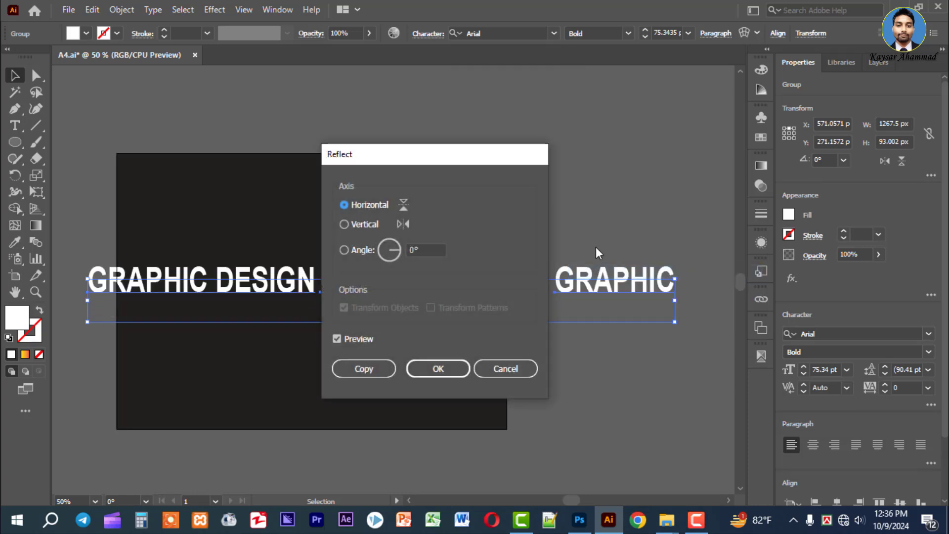
{"action": "left_click", "coordinate": [367, 225]}
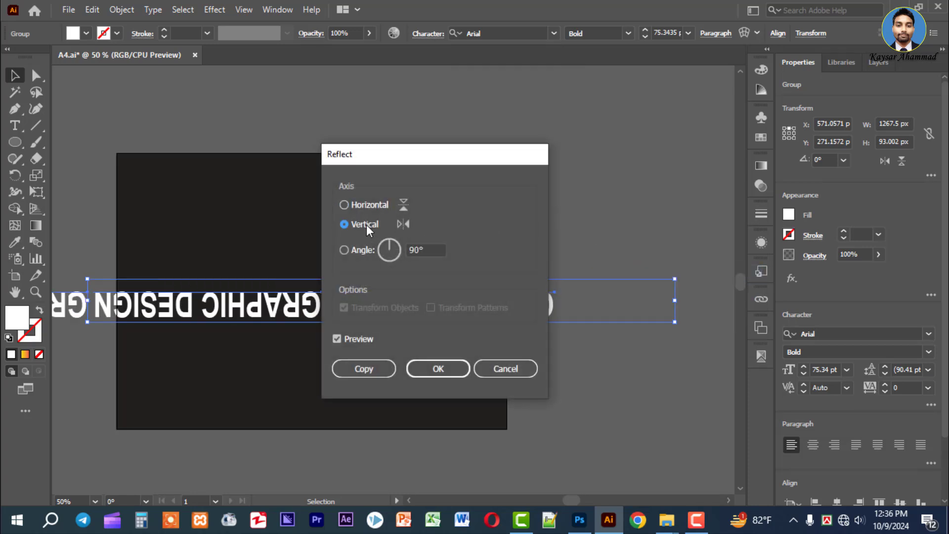
{"action": "left_click", "coordinate": [435, 368]}
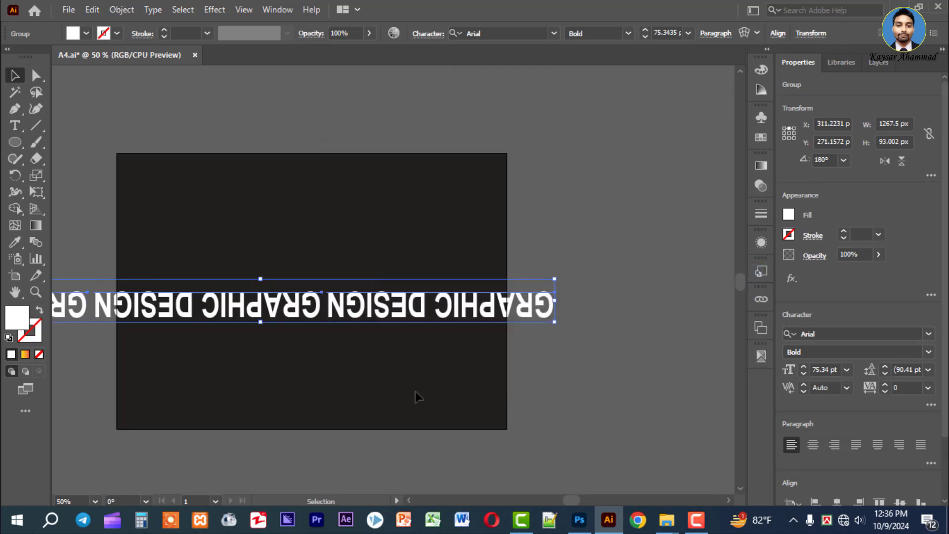
{"action": "left_click", "coordinate": [418, 396]}
{"action": "mouse_move", "coordinate": [443, 296]}
{"action": "left_mouse_down"}
{"action": "mouse_move", "coordinate": [484, 309]}
{"action": "mouse_move", "coordinate": [452, 292]}
{"action": "left_mouse_up"}
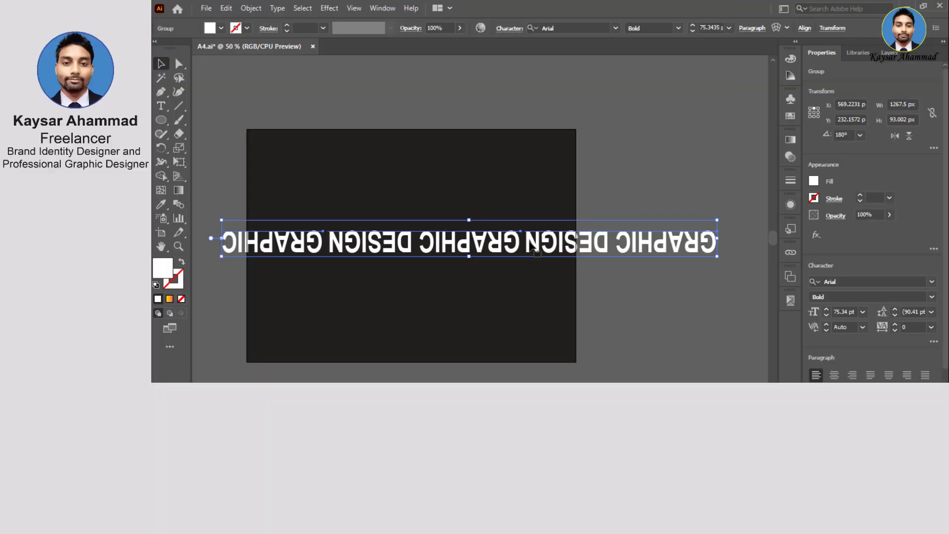
Save the reflected text group as a dynamic symbol with the default name New Symbol
{"action": "left_click", "coordinate": [790, 99]}
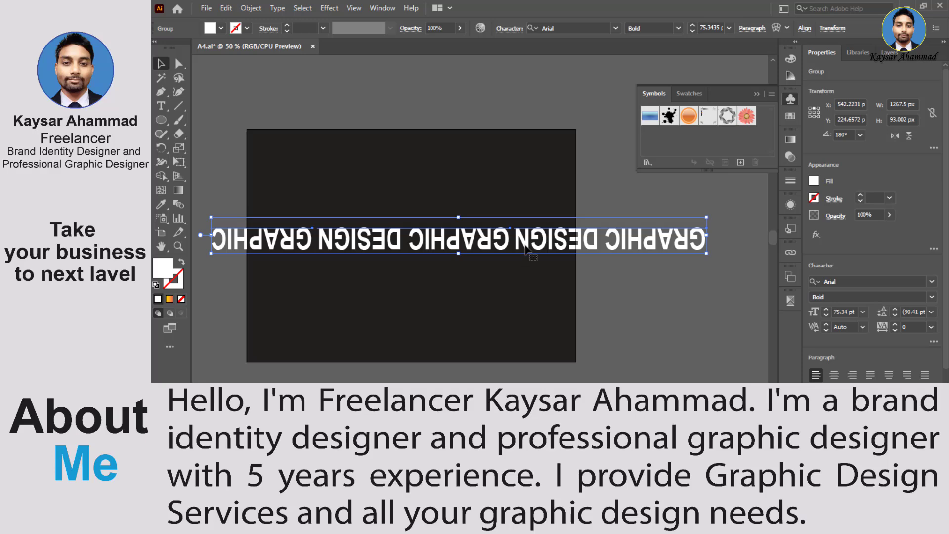
{"action": "left_click_drag", "start_coordinate": [527, 250], "coordinate": [636, 161]}
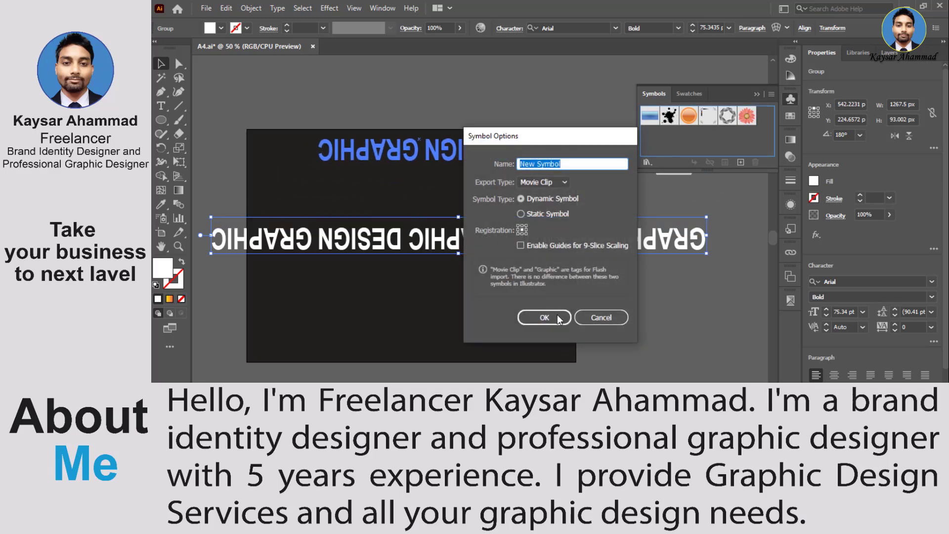
{"action": "left_click", "coordinate": [544, 318]}
{"action": "left_click", "coordinate": [790, 99]}
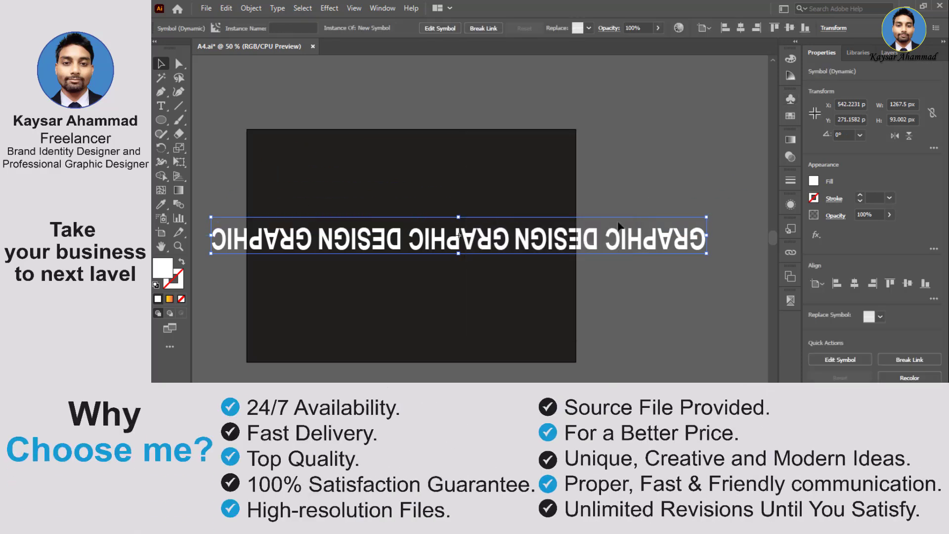
Delete the text symbol instance from the artboard
{"action": "left_click", "coordinate": [591, 243]}
{"action": "left_click", "coordinate": [226, 8]}
{"action": "left_click", "coordinate": [262, 154]}
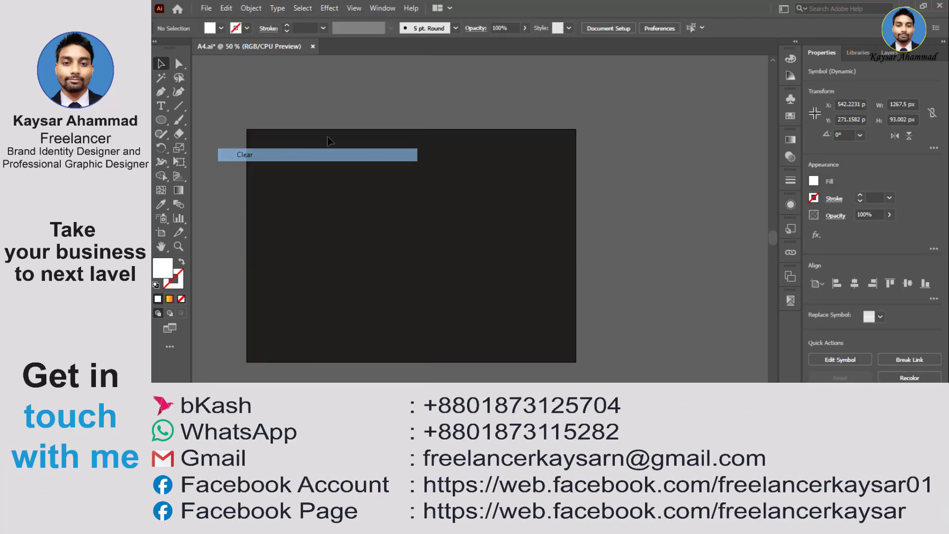
Draw a circle about 568 px in diameter from the artboard's centre, with no fill and a 1 pt white stroke
{"action": "key", "text": "ctrl+0"}
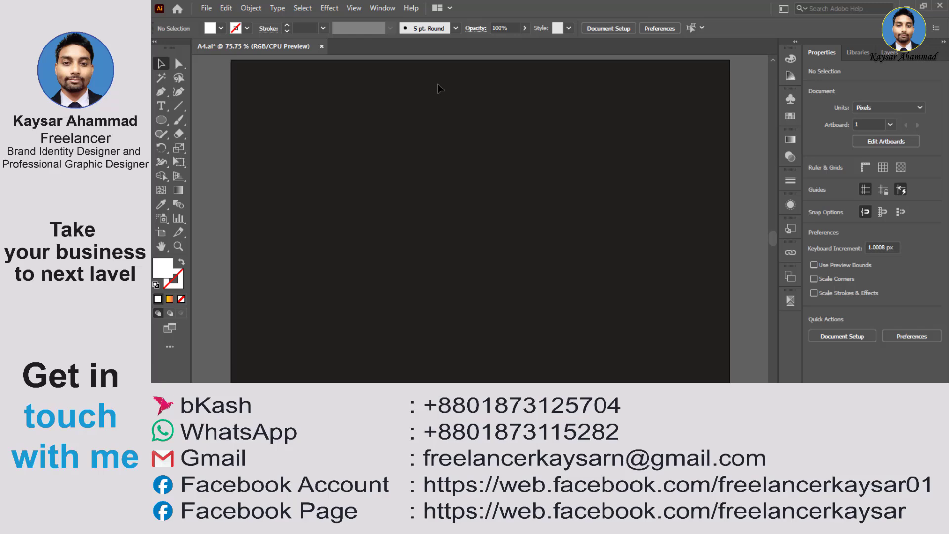
{"action": "left_click", "coordinate": [162, 121]}
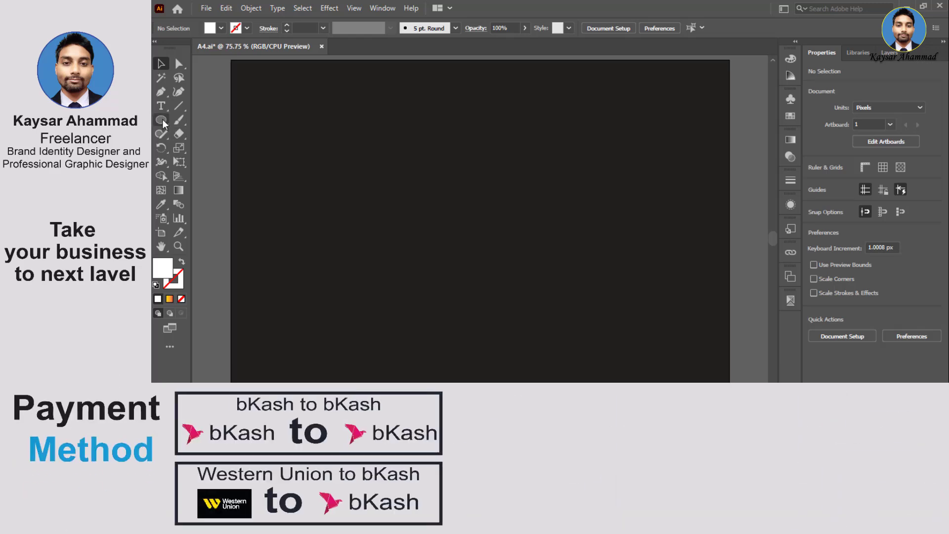
{"action": "key", "text": "shift+x"}
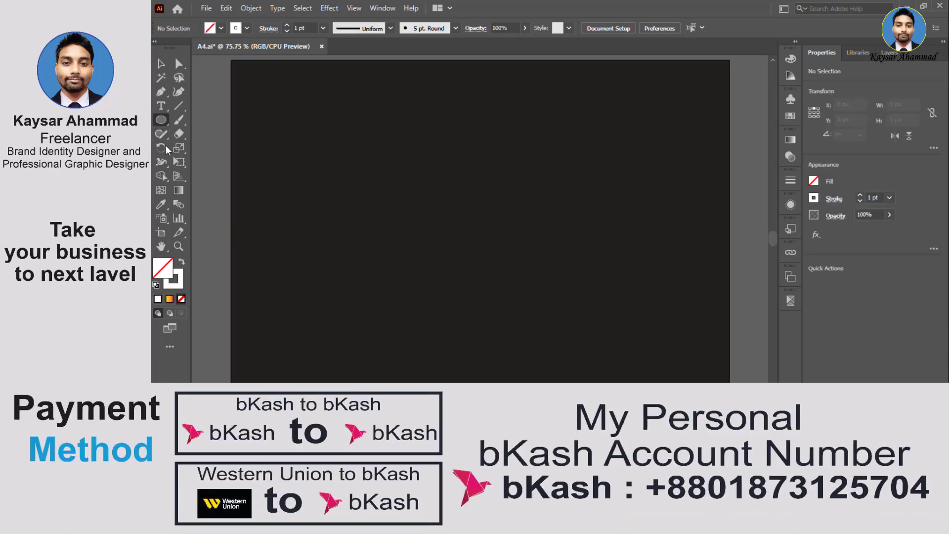
{"action": "right_click", "coordinate": [162, 120]}
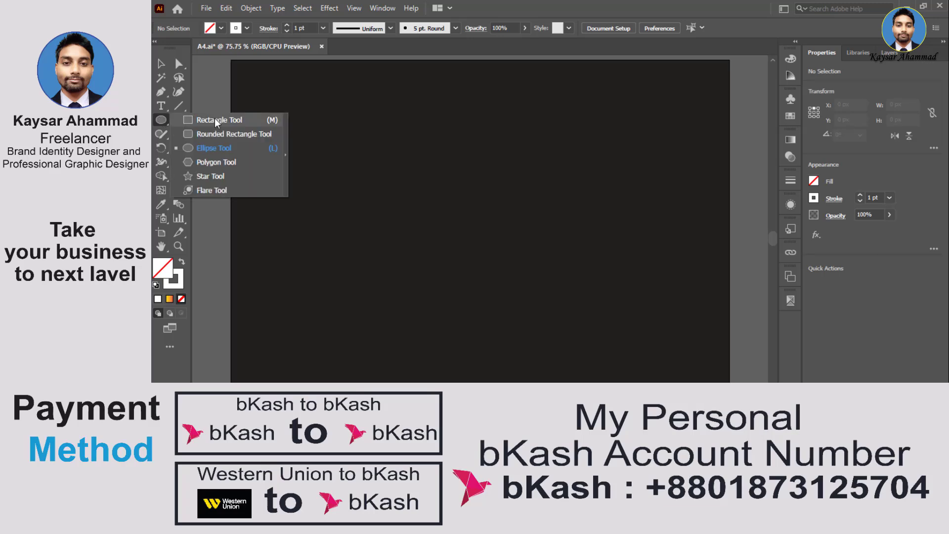
{"action": "left_click", "coordinate": [215, 148]}
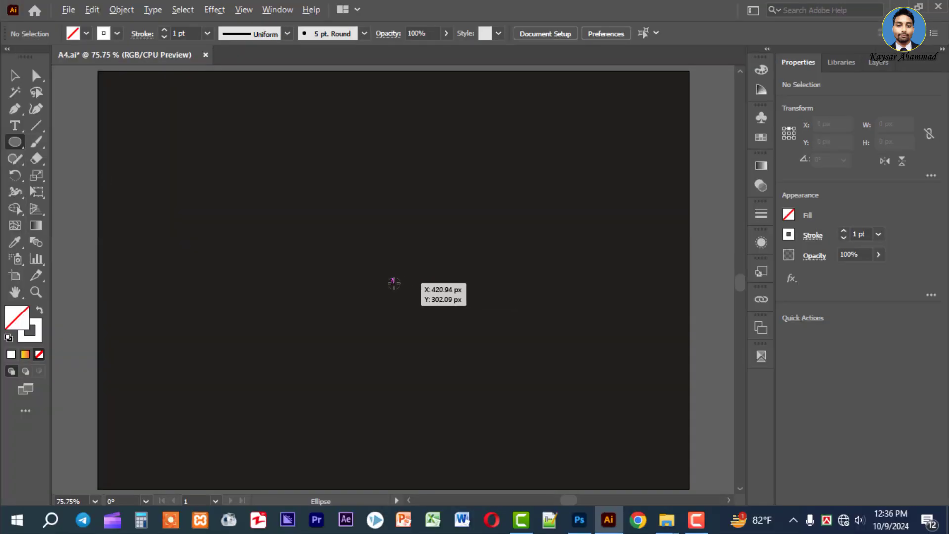
{"action": "left_click_drag", "start_coordinate": [394, 279], "coordinate": [593, 418]}
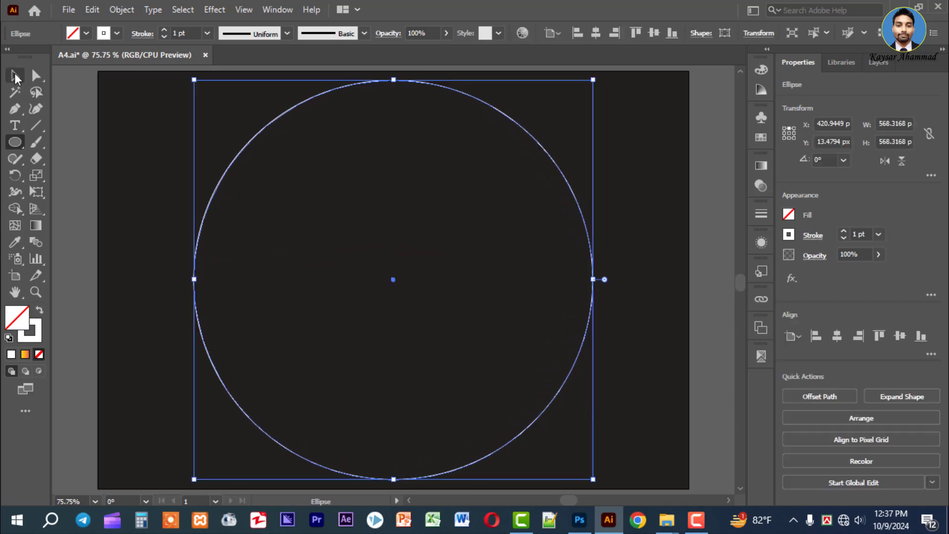
Start a previewed 3D Extrude & Bevel effect on the circle and set its Z-axis rotation to 5°
{"action": "left_click", "coordinate": [15, 76]}
{"action": "left_click", "coordinate": [215, 10]}
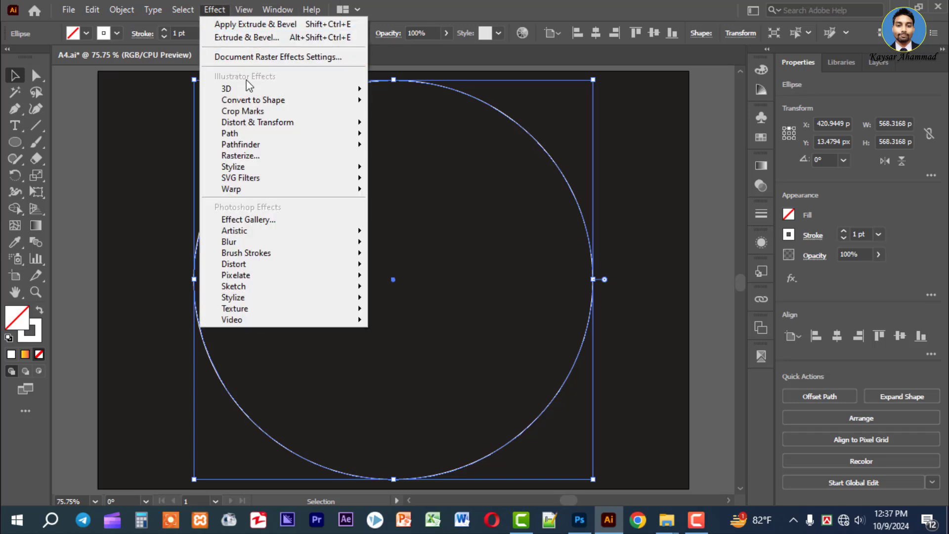
{"action": "mouse_move", "coordinate": [232, 87]}
{"action": "left_click", "coordinate": [407, 94]}
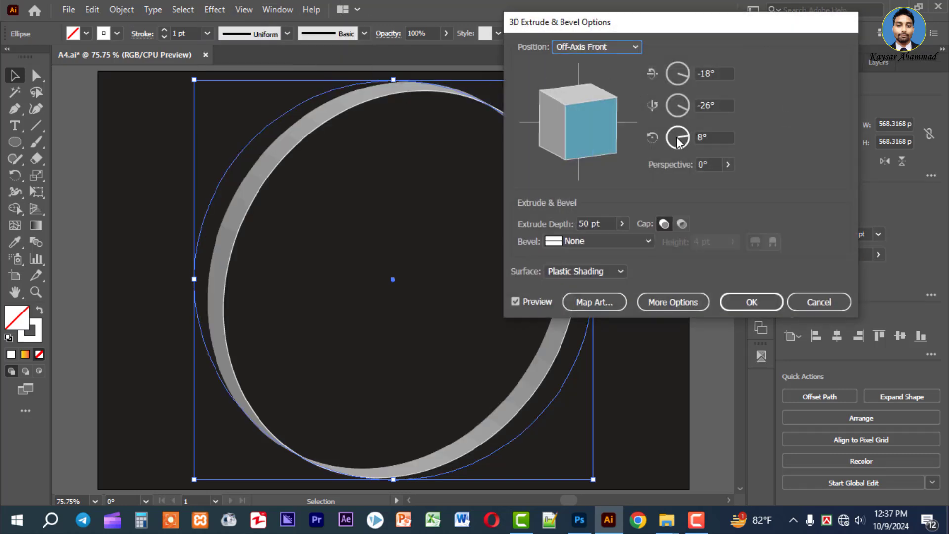
{"action": "left_click", "coordinate": [721, 138]}
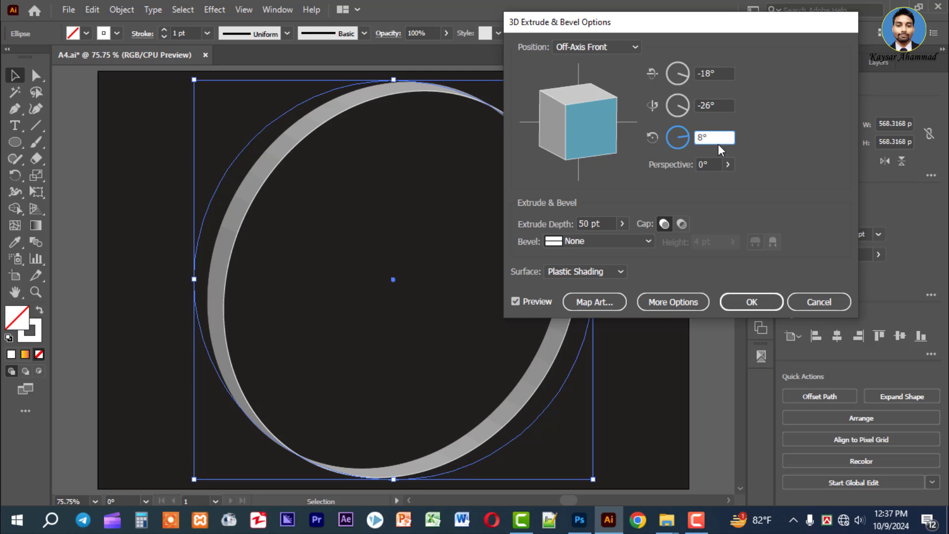
{"action": "key", "text": "Down"}
{"action": "key", "text": "Down"}
{"action": "key", "text": "Down"}
{"action": "key", "text": "Down"}
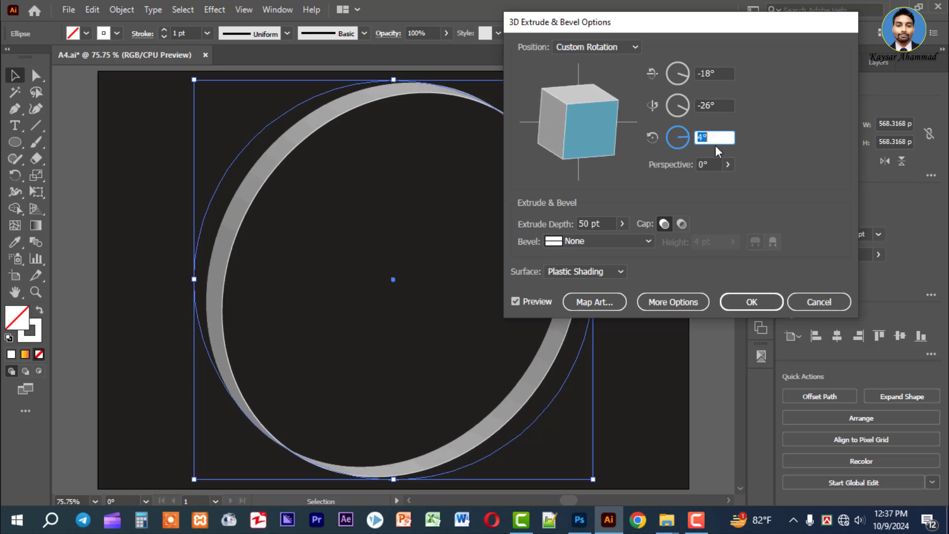
{"action": "key", "text": "Up"}
Set the extruded circle's Y-axis rotation to 12°
{"action": "left_click", "coordinate": [722, 105]}
{"action": "key", "text": "Up"}
{"action": "key", "text": "Up"}
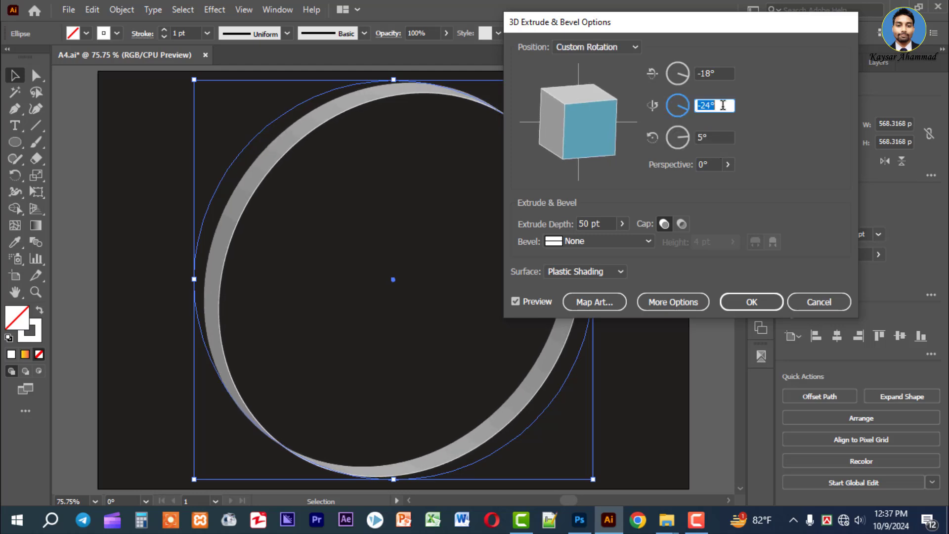
{"action": "key", "text": "Up"}
{"action": "key", "text": "Up"}
{"action": "key", "text": "Up"}
{"action": "key", "text": "Up"}
{"action": "key", "text": "Up"}
{"action": "key", "text": "Up"}
{"action": "key", "text": "Up"}
{"action": "key", "text": "Up"}
{"action": "key", "text": "Up"}
{"action": "key", "text": "Up"}
{"action": "key", "text": "Up"}
{"action": "key", "text": "Up"}
{"action": "key", "text": "Up"}
{"action": "key", "text": "Up"}
{"action": "key", "text": "Up"}
{"action": "key", "text": "Up"}
{"action": "key", "text": "Up"}
{"action": "key", "text": "Up"}
{"action": "key", "text": "Up"}
{"action": "key", "text": "Up"}
{"action": "key", "text": "Up"}
{"action": "key", "text": "Up"}
{"action": "key", "text": "Up"}
{"action": "key", "text": "Up"}
{"action": "key", "text": "Up"}
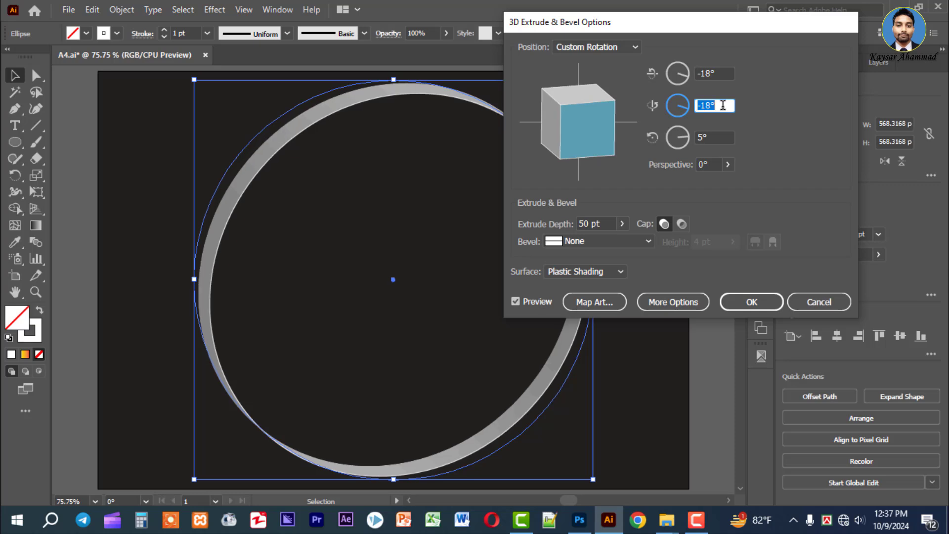
{"action": "key", "text": "Up"}
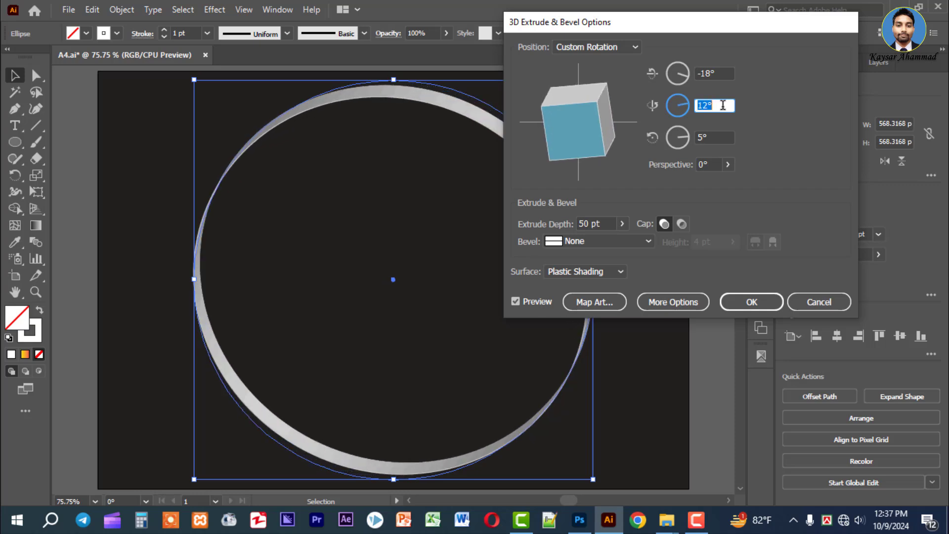
Set the extruded circle's X-axis rotation to 77° so it tilts into a flat ring
{"action": "left_click", "coordinate": [727, 74]}
{"action": "key", "text": "Up"}
{"action": "key", "text": "Up"}
{"action": "key", "text": "Up"}
{"action": "key", "text": "Up"}
{"action": "key", "text": "Up"}
{"action": "key", "text": "Up"}
{"action": "key", "text": "Up"}
{"action": "key", "text": "Up"}
{"action": "key", "text": "Up"}
{"action": "key", "text": "Up"}
{"action": "key", "text": "Up"}
{"action": "key", "text": "Up"}
{"action": "key", "text": "Up"}
{"action": "key", "text": "Up"}
{"action": "key", "text": "Up"}
{"action": "key", "text": "Up"}
{"action": "key", "text": "Up"}
{"action": "key", "text": "Up"}
{"action": "key", "text": "Up"}
{"action": "key", "text": "Up"}
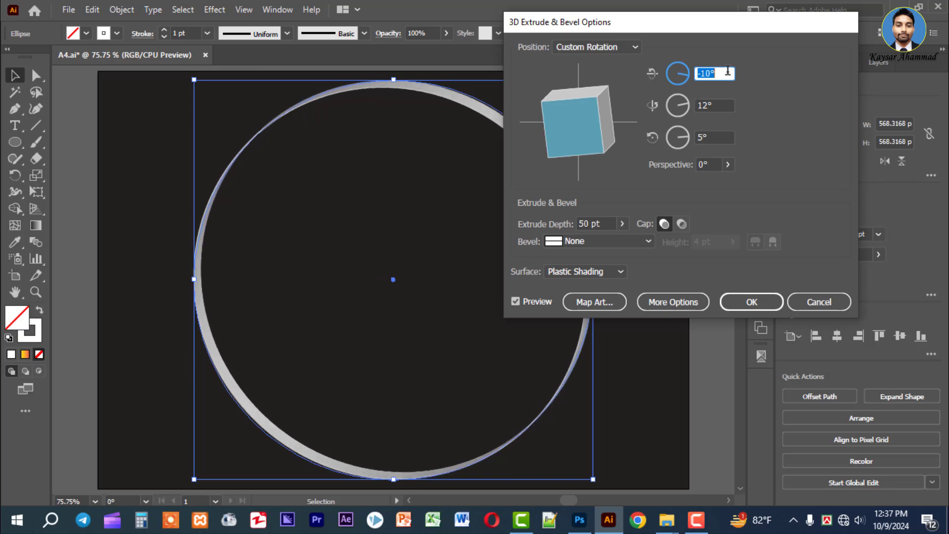
{"action": "key", "text": "Up"}
{"action": "key", "text": "Up"}
{"action": "key", "text": "Up"}
{"action": "key", "text": "Up"}
{"action": "key", "text": "Up"}
{"action": "key", "text": "Up"}
{"action": "key", "text": "Up"}
{"action": "key", "text": "Up"}
{"action": "key", "text": "Up"}
{"action": "key", "text": "Up"}
{"action": "key", "text": "Up"}
{"action": "key", "text": "Up"}
{"action": "key", "text": "Up"}
{"action": "key", "text": "Up"}
{"action": "key", "text": "Up"}
{"action": "key", "text": "Up"}
{"action": "key", "text": "Up"}
{"action": "key", "text": "Up"}
{"action": "key", "text": "Up"}
{"action": "key", "text": "Up"}
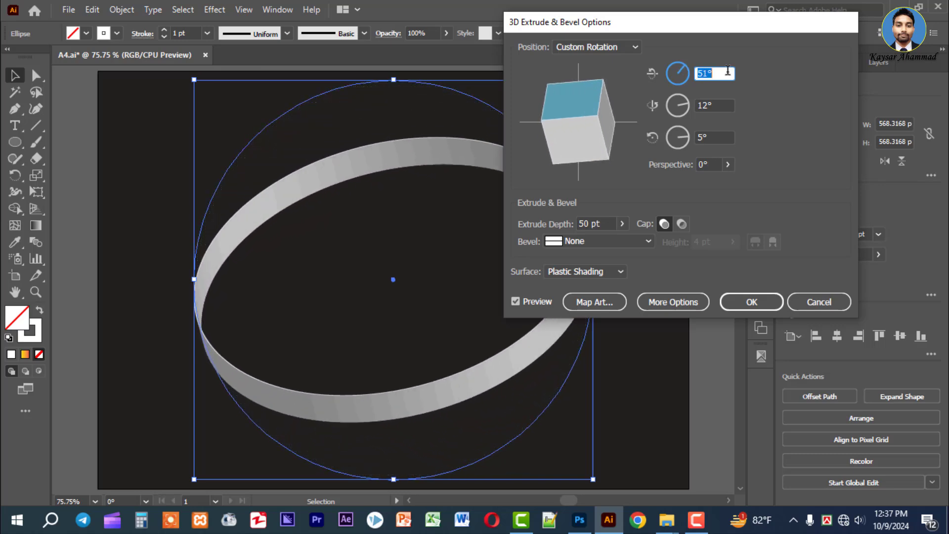
{"action": "key", "text": "Up"}
{"action": "key", "text": "Up"}
{"action": "key", "text": "Up"}
{"action": "key", "text": "Up"}
{"action": "key", "text": "Up"}
{"action": "key", "text": "Up"}
{"action": "key", "text": "Up"}
{"action": "key", "text": "Up"}
{"action": "key", "text": "Up"}
{"action": "key", "text": "Up"}
{"action": "key", "text": "Up"}
{"action": "key", "text": "Up"}
{"action": "key", "text": "Up"}
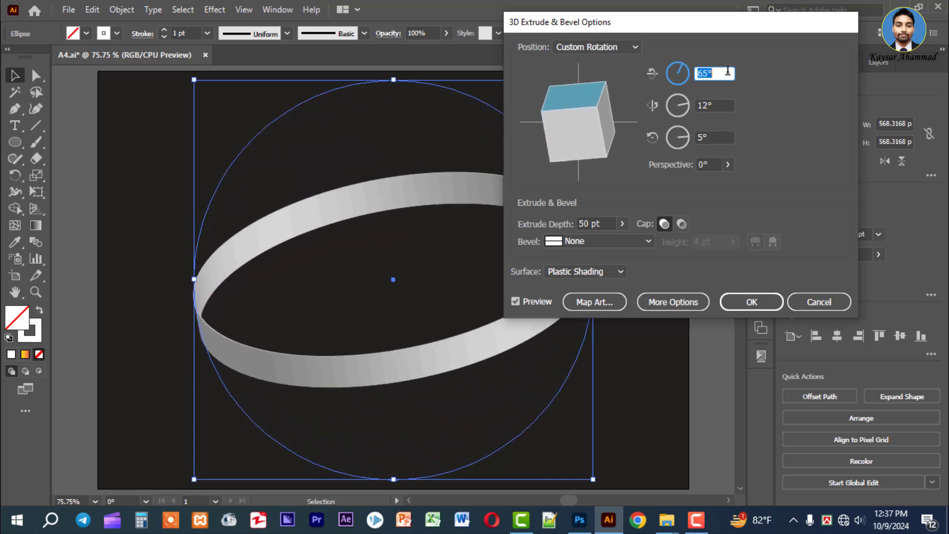
{"action": "key", "text": "Up"}
{"action": "key", "text": "Up"}
{"action": "key", "text": "Up"}
{"action": "key", "text": "Up"}
{"action": "key", "text": "Up"}
{"action": "key", "text": "Up"}
{"action": "key", "text": "Up"}
{"action": "key", "text": "Up"}
{"action": "key", "text": "Up"}
{"action": "key", "text": "Up"}
{"action": "key", "text": "Up"}
{"action": "key", "text": "Up"}
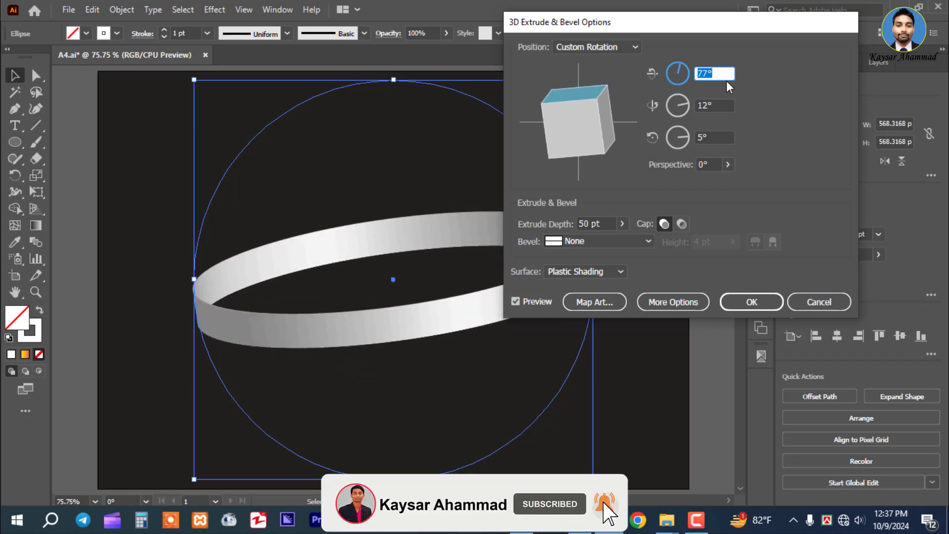
Set the ring's extrude depth to 100 pt and refresh the preview
{"action": "double_click", "coordinate": [585, 223]}
{"action": "type", "text": "110"}
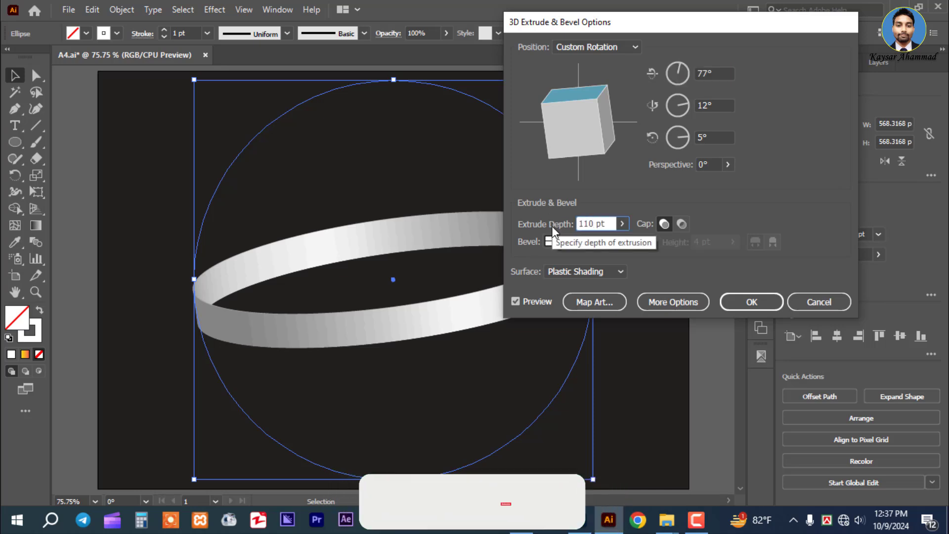
{"action": "key", "text": "BackSpace"}
{"action": "key", "text": "BackSpace"}
{"action": "type", "text": "00"}
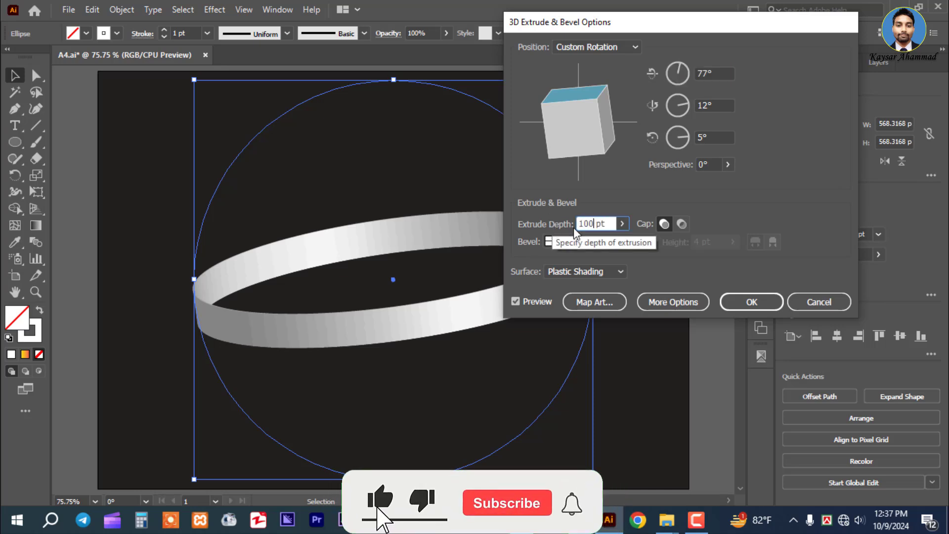
{"action": "left_click", "coordinate": [714, 137]}
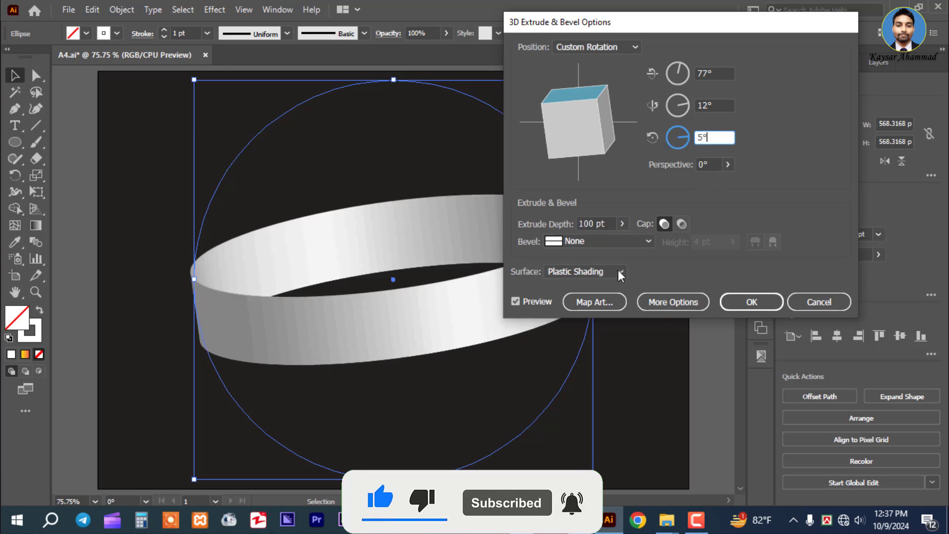
Open the ring's art mapping and assign New Symbol to surface 3 of 4
{"action": "left_click", "coordinate": [598, 303]}
{"action": "left_click", "coordinate": [722, 46]}
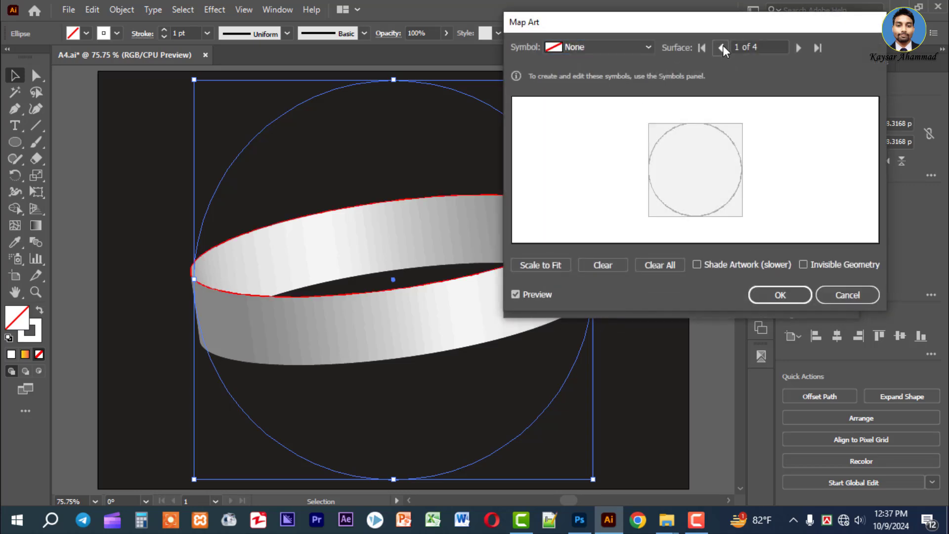
{"action": "left_click", "coordinate": [722, 45]}
{"action": "left_click", "coordinate": [648, 48]}
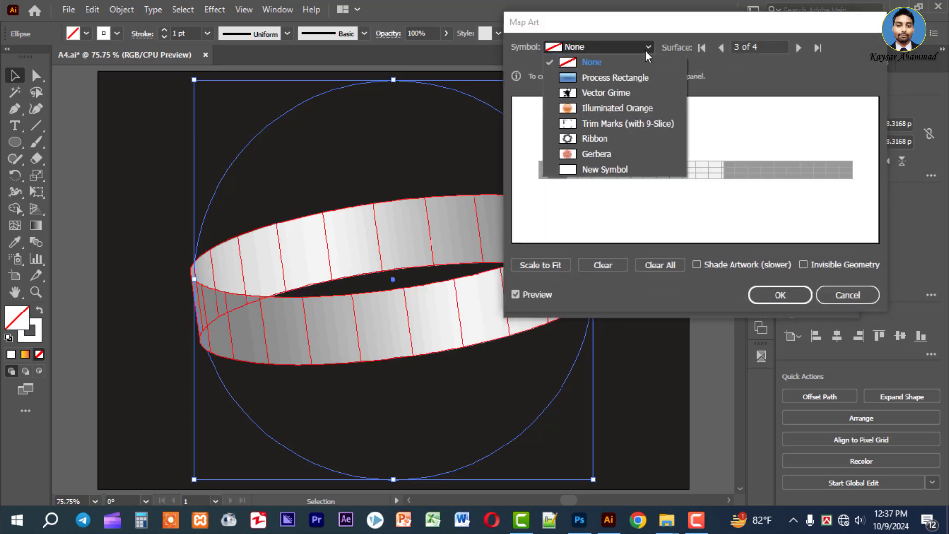
{"action": "left_click", "coordinate": [605, 169]}
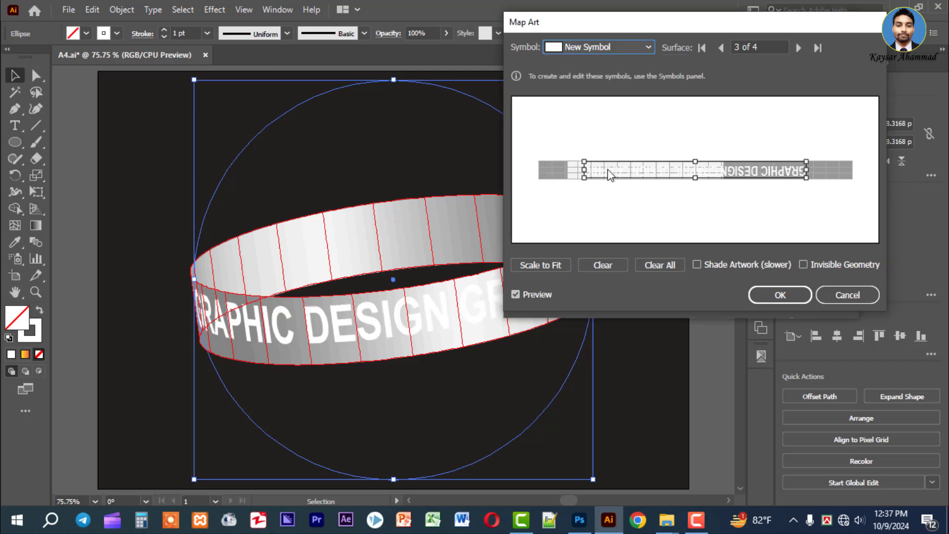
Scale the mapped text to fit the surface, make the ring's geometry invisible and accept the art mapping
{"action": "left_click", "coordinate": [541, 266]}
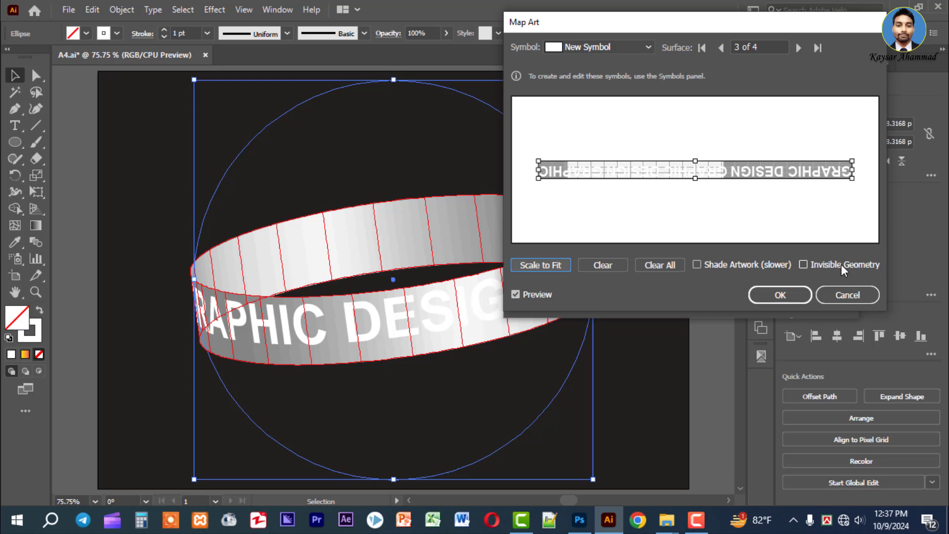
{"action": "left_click", "coordinate": [803, 264]}
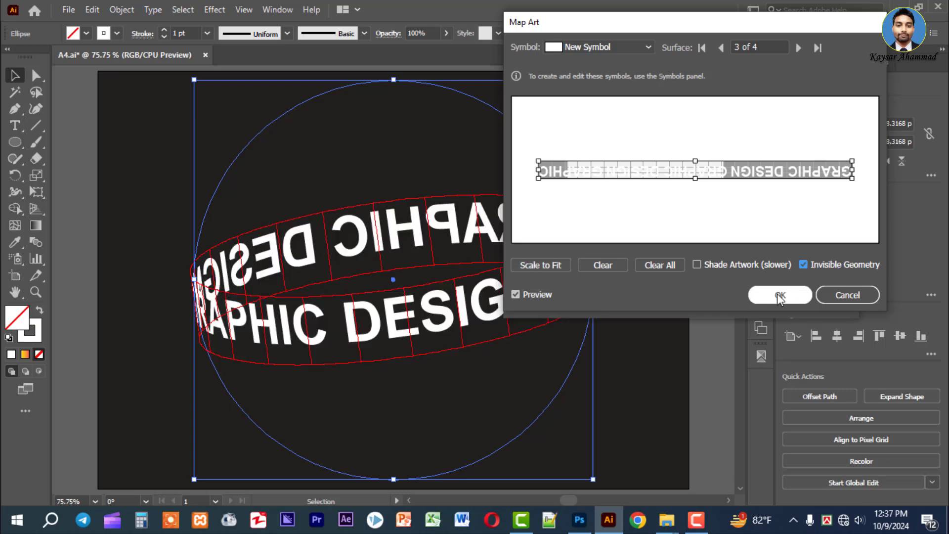
{"action": "left_click", "coordinate": [780, 297]}
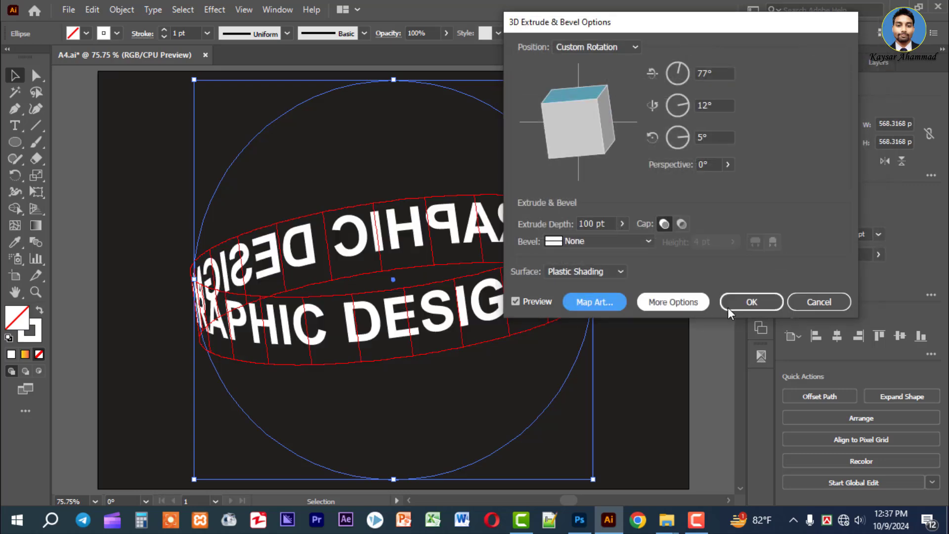
Accept the 3D extrude settings for the circle and expand its appearance into editable artwork
{"action": "left_click", "coordinate": [746, 302]}
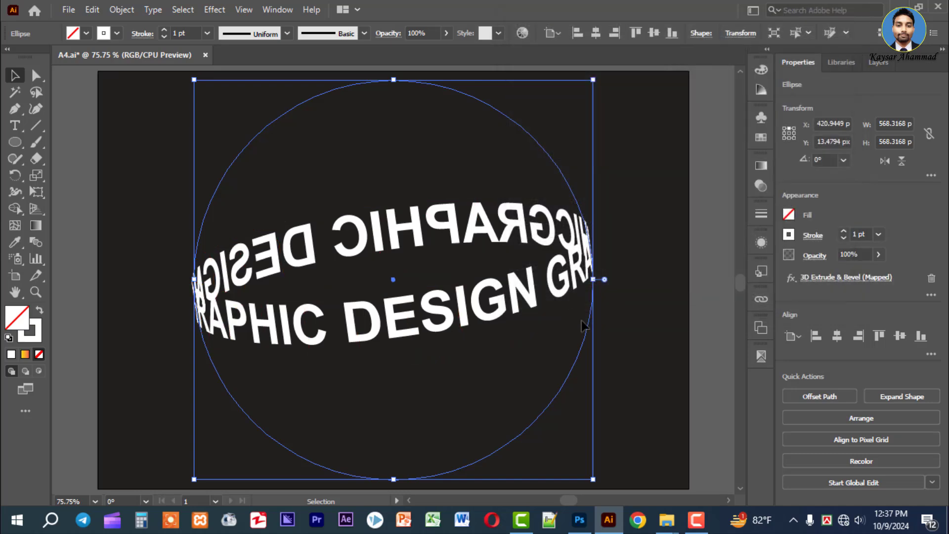
{"action": "left_click", "coordinate": [121, 9]}
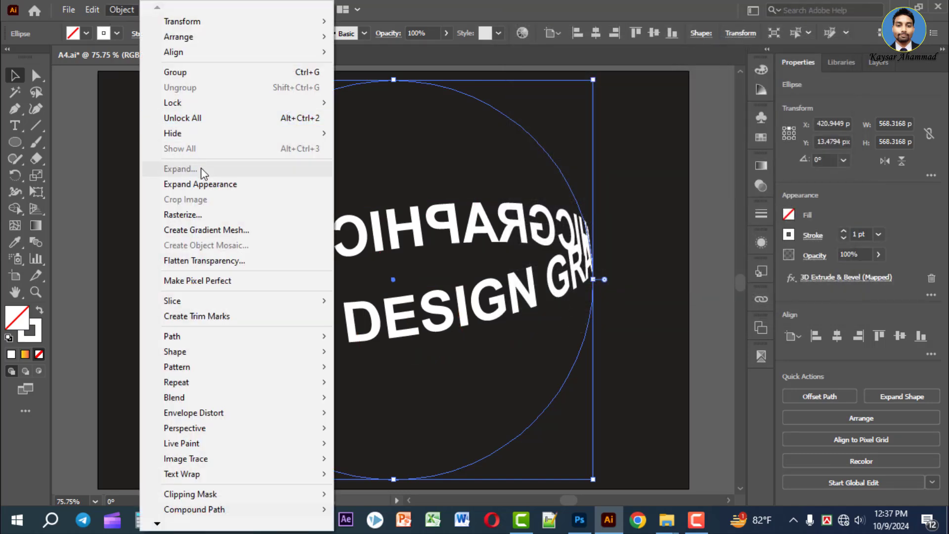
{"action": "left_click", "coordinate": [191, 183]}
Ungroup the expanded text ring twice
{"action": "right_click", "coordinate": [372, 228]}
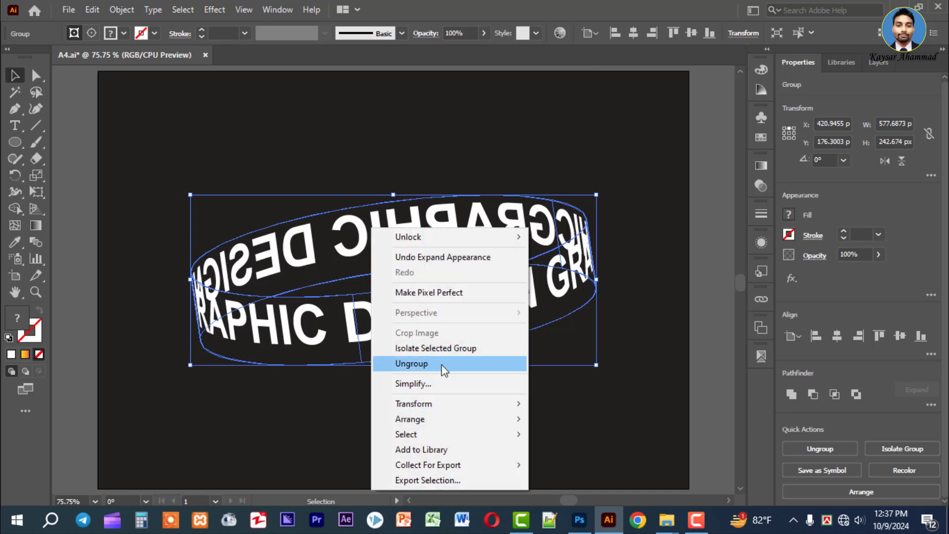
{"action": "left_click", "coordinate": [441, 364]}
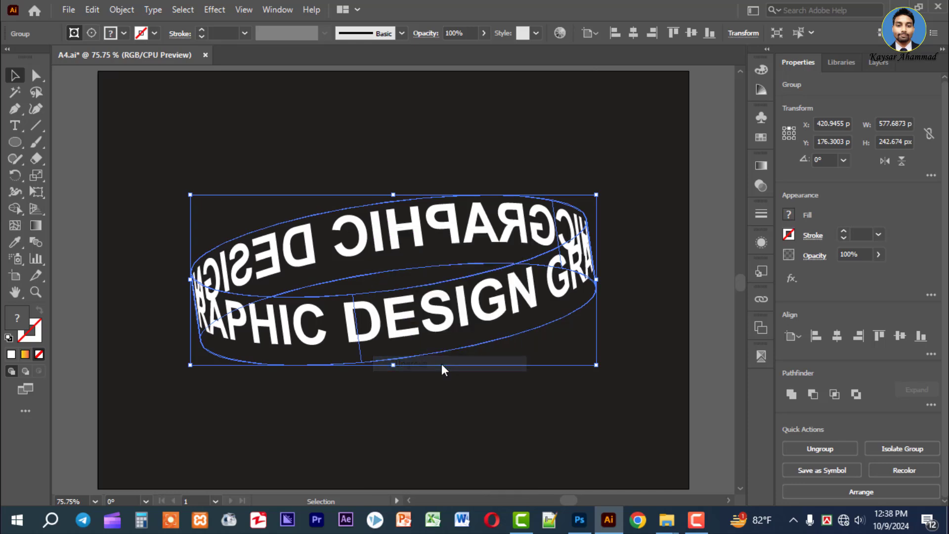
{"action": "right_click", "coordinate": [420, 293]}
{"action": "left_click", "coordinate": [485, 164]}
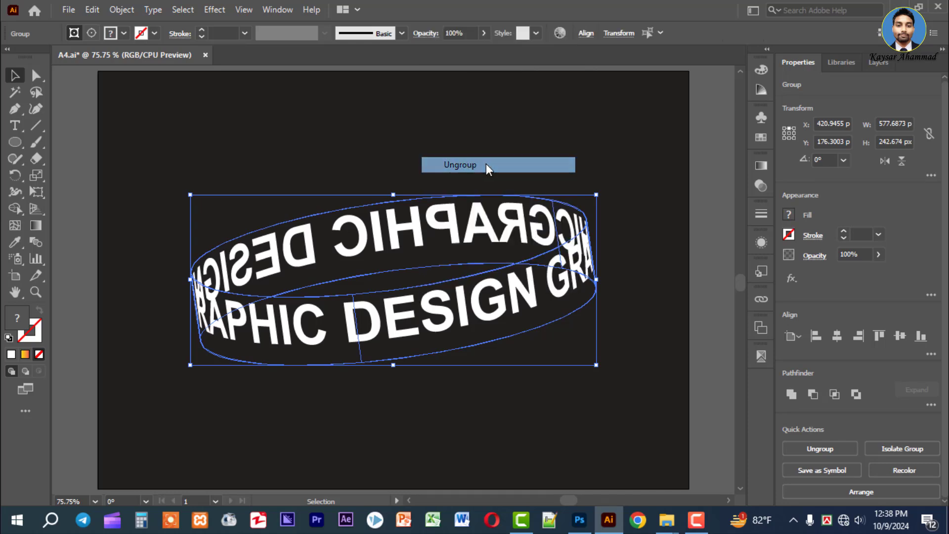
{"action": "left_click", "coordinate": [133, 11]}
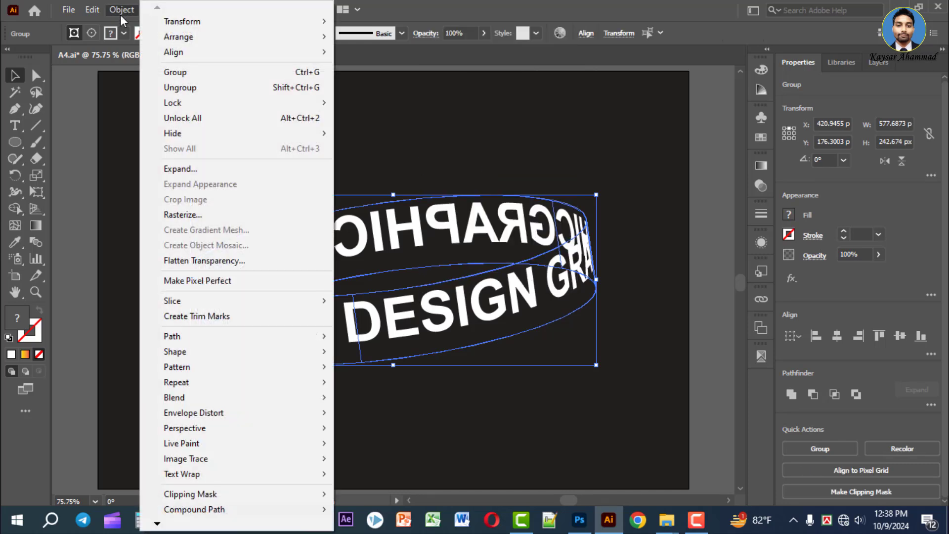
{"action": "left_click", "coordinate": [188, 168]}
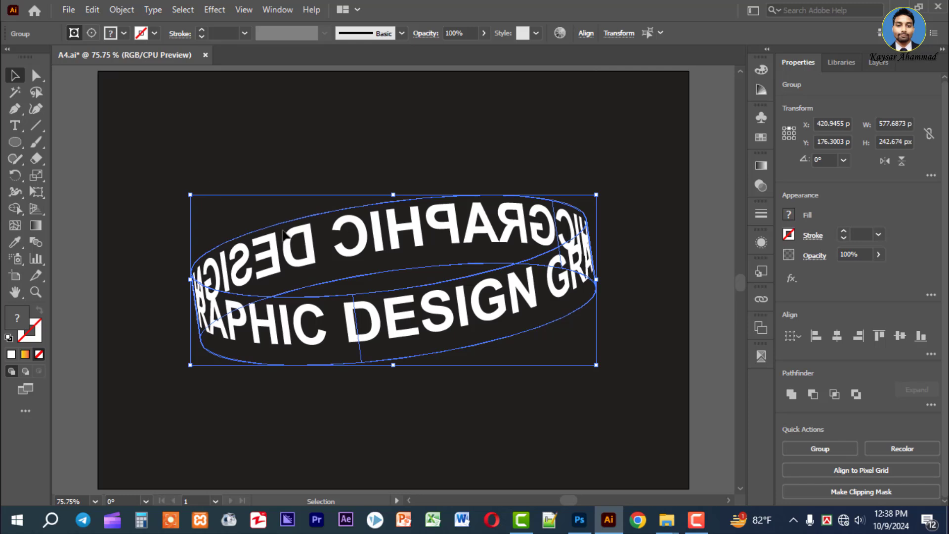
{"action": "right_click", "coordinate": [321, 217]}
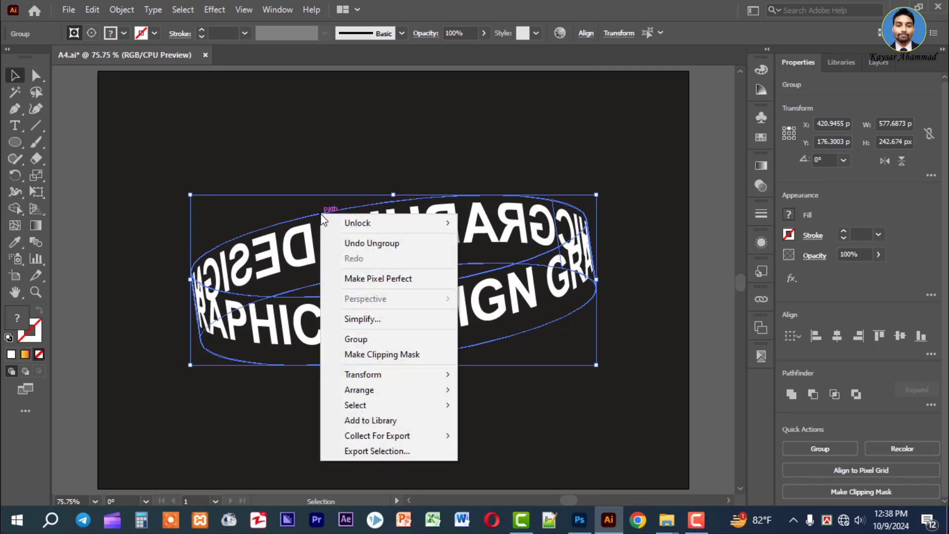
{"action": "left_click", "coordinate": [287, 153]}
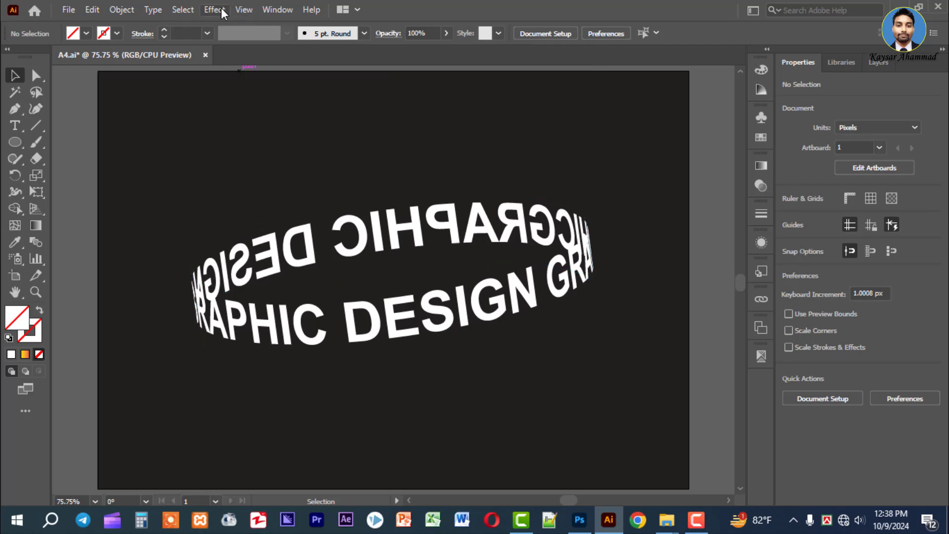
Switch to Outline view and release the clipping mask around the whole back band of the ring
{"action": "left_click", "coordinate": [240, 9]}
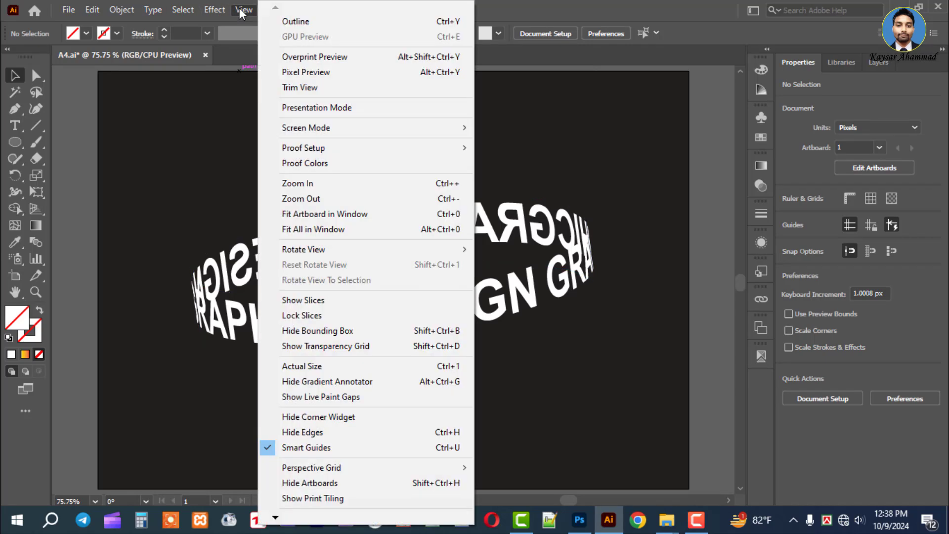
{"action": "left_click", "coordinate": [317, 22]}
{"action": "left_click", "coordinate": [371, 208]}
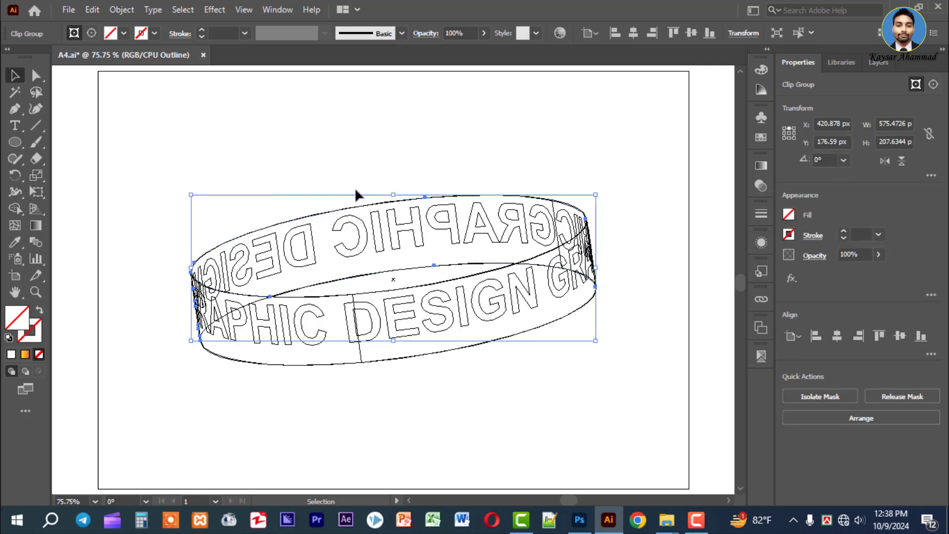
{"action": "right_click", "coordinate": [357, 210]}
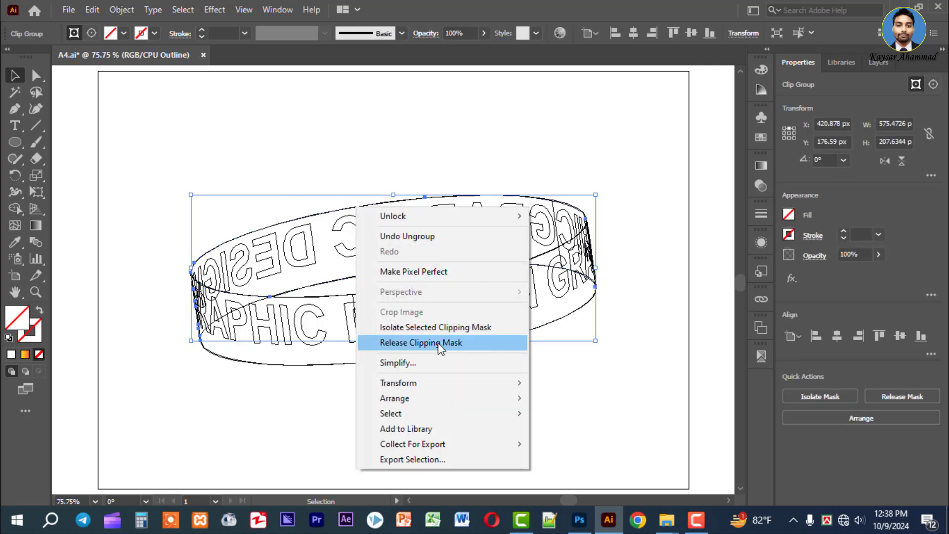
{"action": "left_click", "coordinate": [423, 342]}
Delete the released compound path that outlines the back band
{"action": "left_click", "coordinate": [370, 168]}
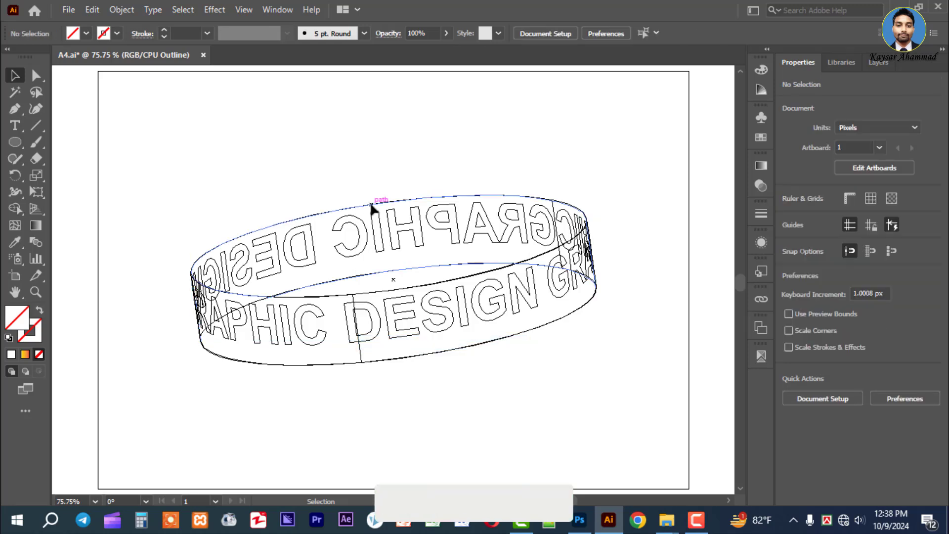
{"action": "left_click", "coordinate": [372, 208]}
{"action": "left_click", "coordinate": [94, 9]}
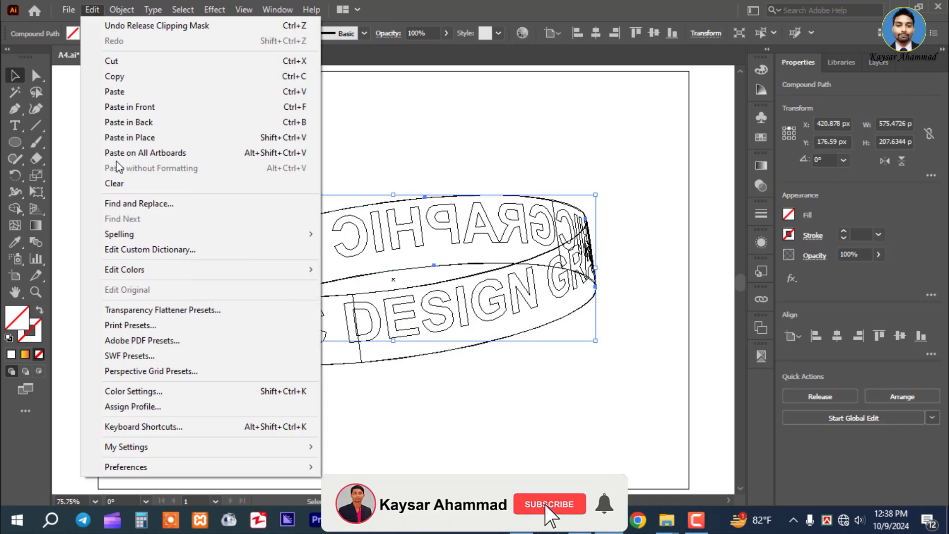
{"action": "left_click", "coordinate": [120, 179]}
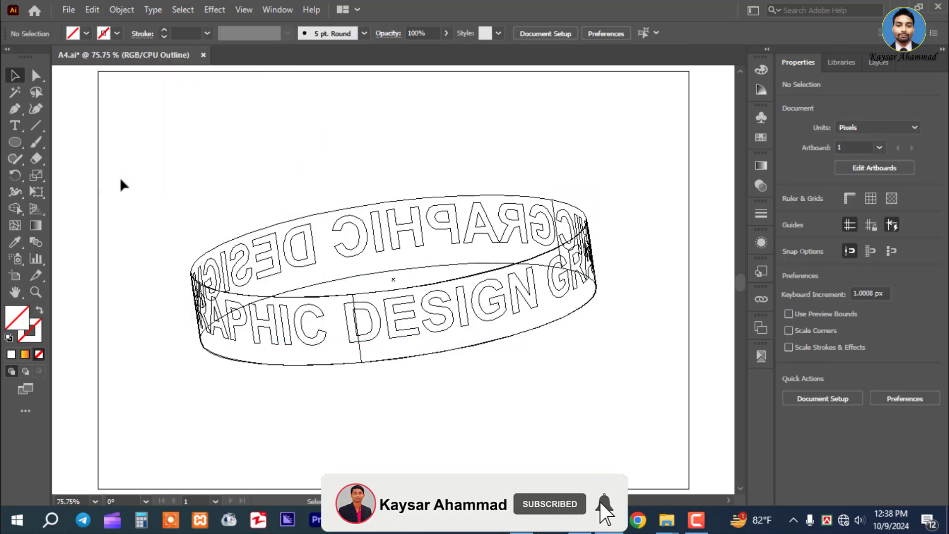
Release the remaining clipping mask around the mirrored back text and delete its outline path
{"action": "left_click", "coordinate": [333, 213]}
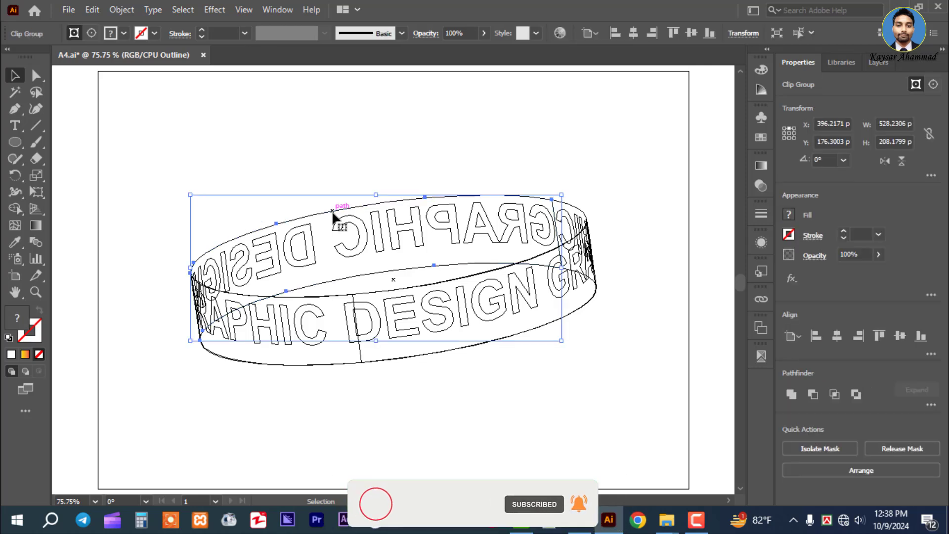
{"action": "right_click", "coordinate": [332, 213]}
{"action": "left_click", "coordinate": [392, 350]}
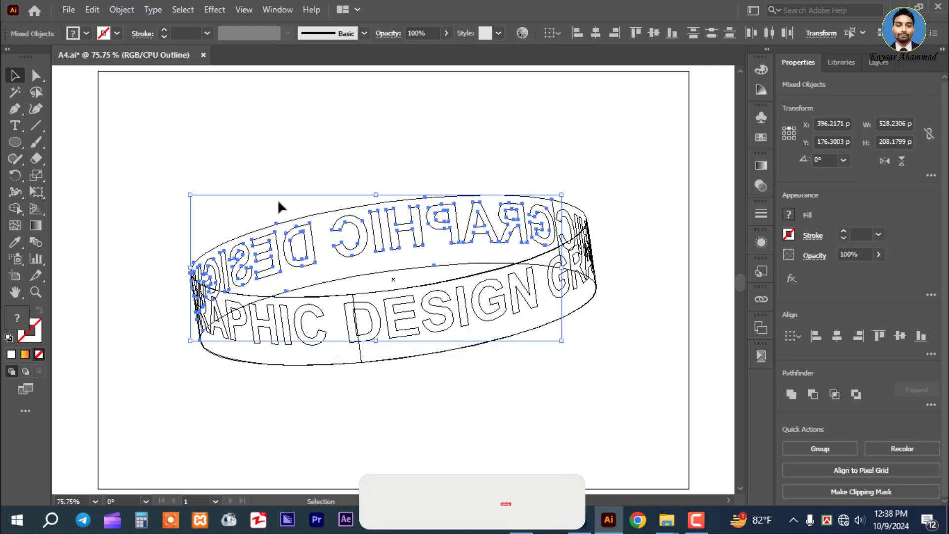
{"action": "left_click", "coordinate": [308, 189]}
{"action": "left_click", "coordinate": [318, 216]}
{"action": "left_click", "coordinate": [92, 9]}
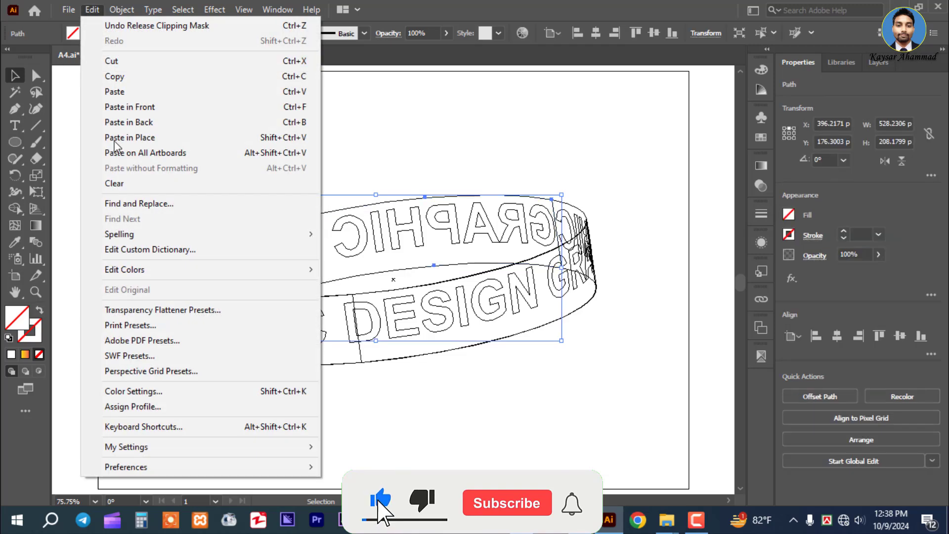
{"action": "left_click", "coordinate": [114, 183]}
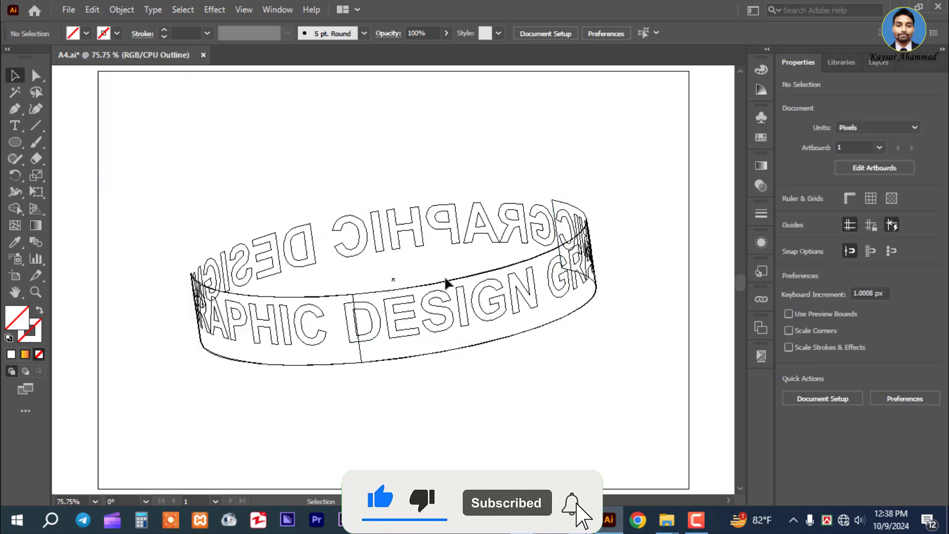
Release the clipping mask spanning the whole front band of the ring and delete its outline path
{"action": "left_click", "coordinate": [420, 286]}
{"action": "right_click", "coordinate": [420, 286]}
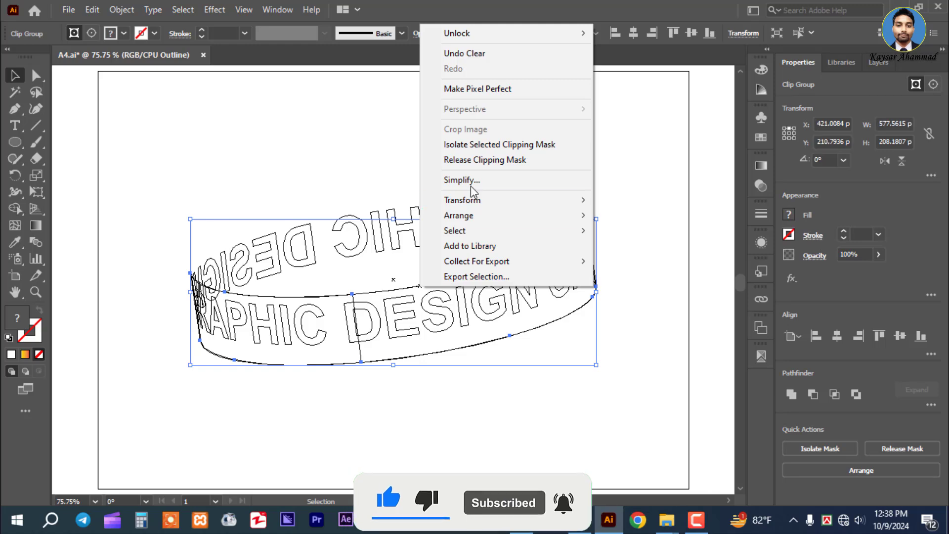
{"action": "left_click", "coordinate": [472, 159]}
{"action": "left_click", "coordinate": [393, 145]}
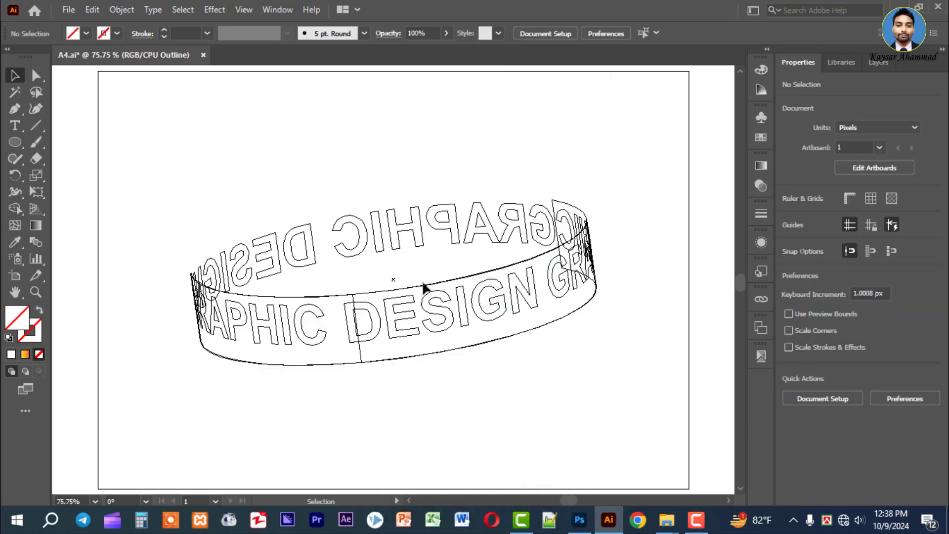
{"action": "left_click", "coordinate": [423, 287]}
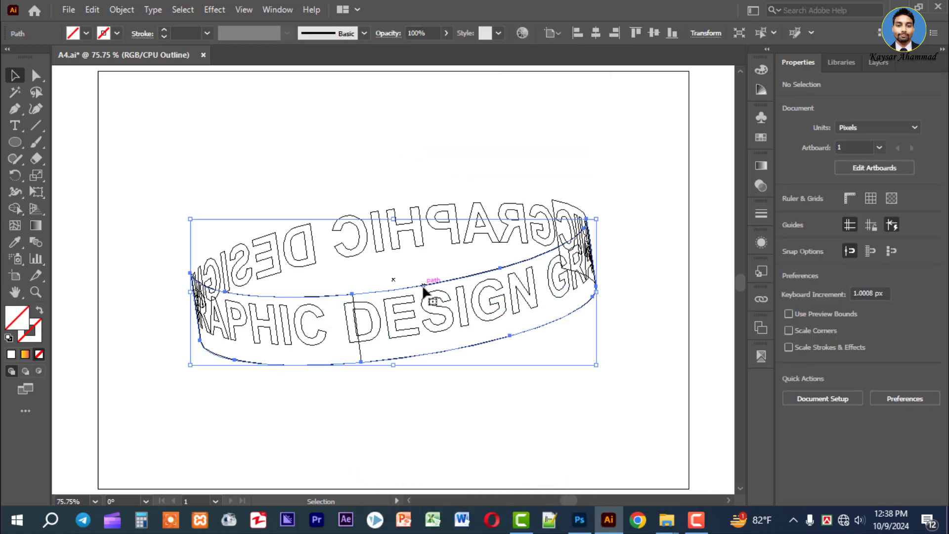
{"action": "left_click", "coordinate": [92, 11]}
{"action": "left_click", "coordinate": [124, 183]}
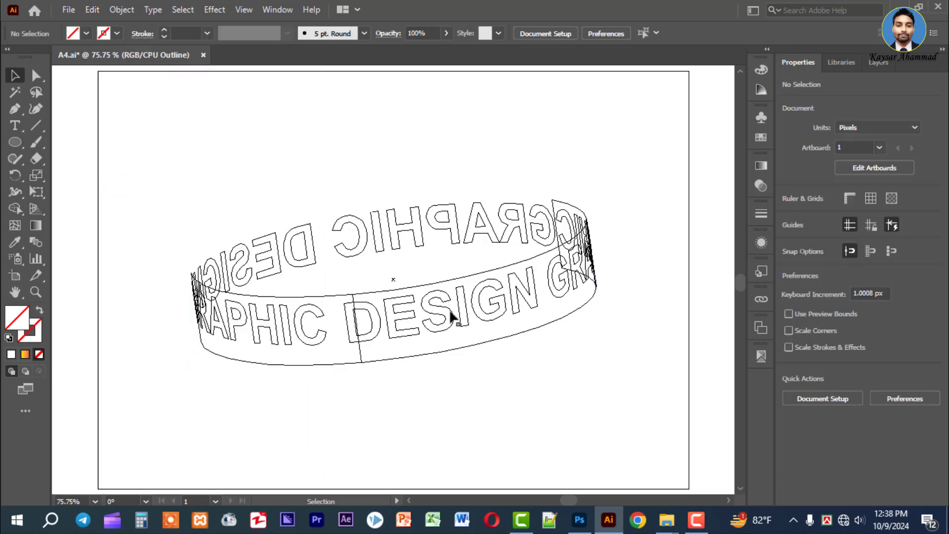
Release the clipping mask around the right part of the front band and delete its outline path
{"action": "left_click", "coordinate": [437, 291]}
{"action": "right_click", "coordinate": [438, 287]}
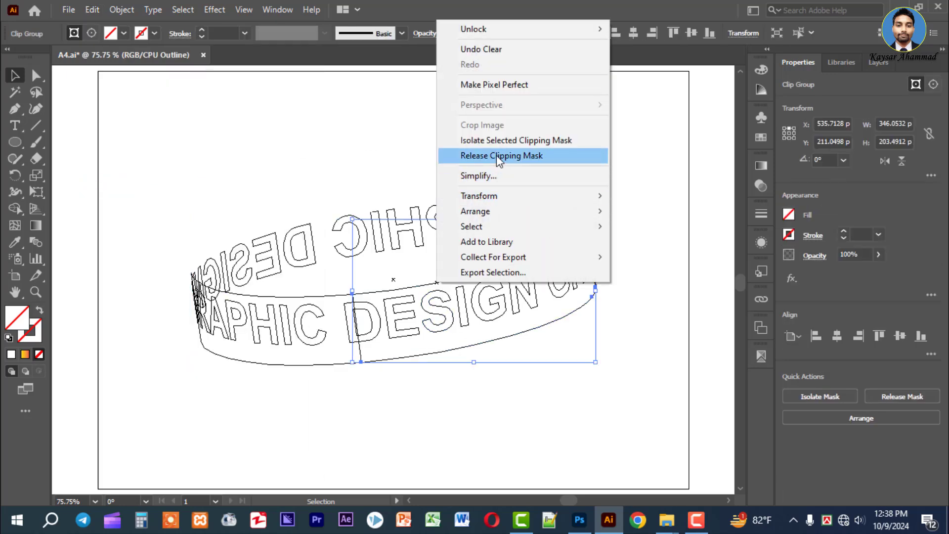
{"action": "left_click", "coordinate": [496, 155]}
{"action": "left_click", "coordinate": [483, 171]}
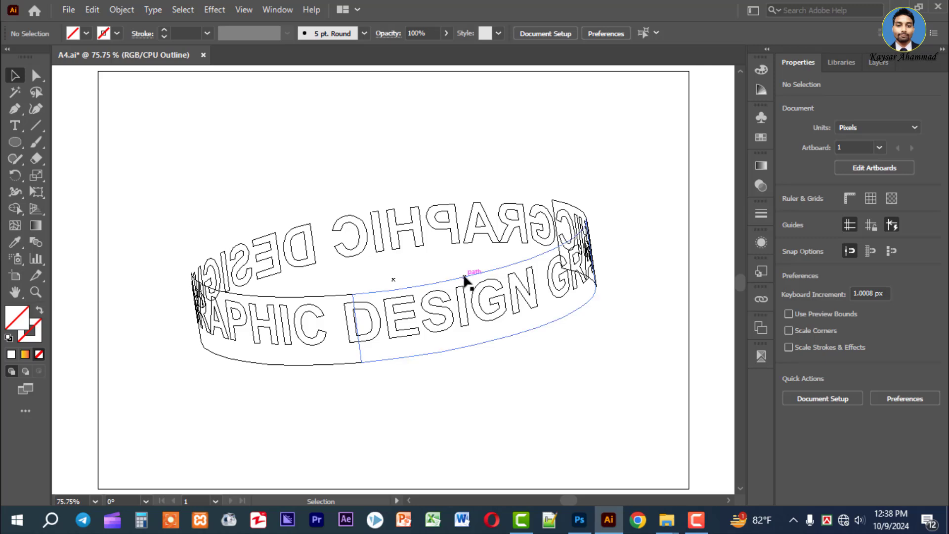
{"action": "left_click", "coordinate": [464, 274]}
{"action": "left_click", "coordinate": [92, 11]}
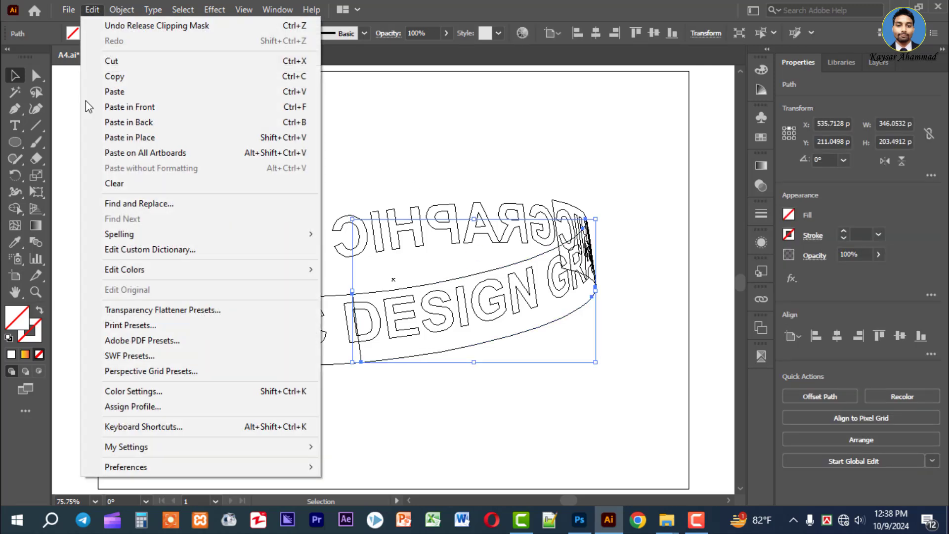
{"action": "left_click", "coordinate": [123, 183]}
Release the clipping mask around the left part of the front band and delete its outline path
{"action": "left_click", "coordinate": [315, 297]}
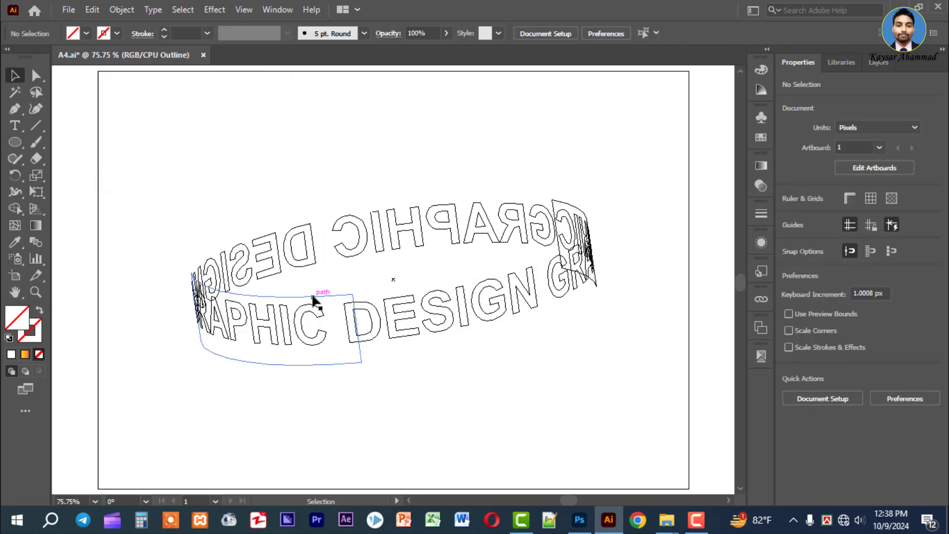
{"action": "right_click", "coordinate": [314, 296]}
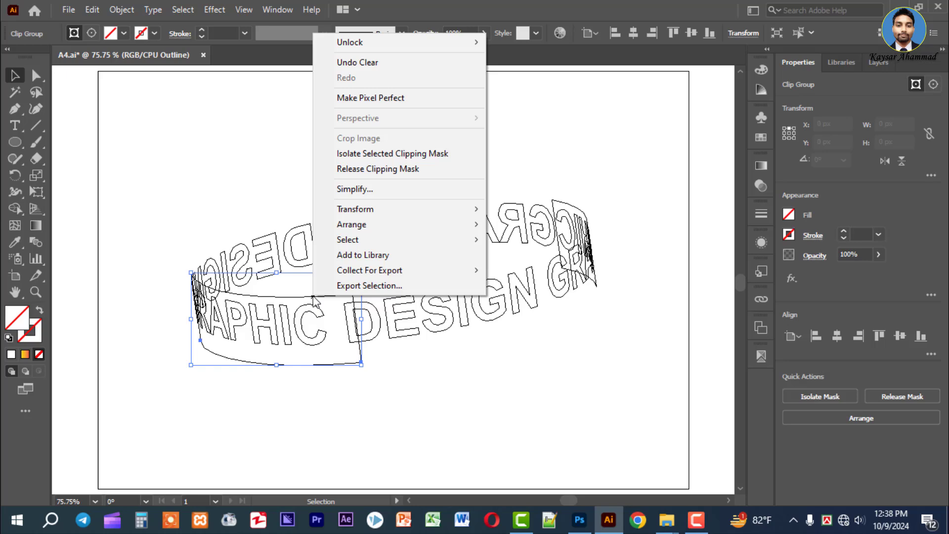
{"action": "left_click", "coordinate": [382, 171]}
{"action": "left_click", "coordinate": [331, 265]}
{"action": "left_click", "coordinate": [327, 295]}
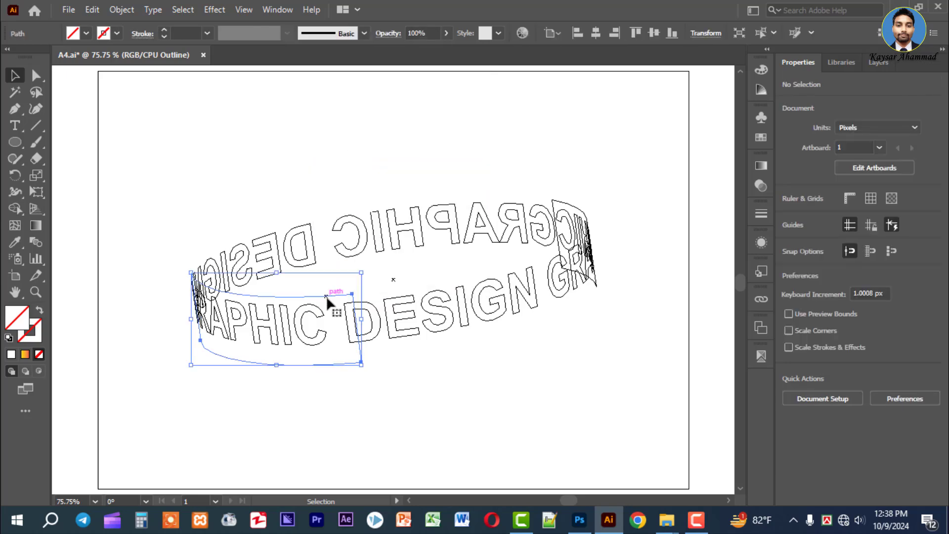
{"action": "left_click", "coordinate": [92, 9]}
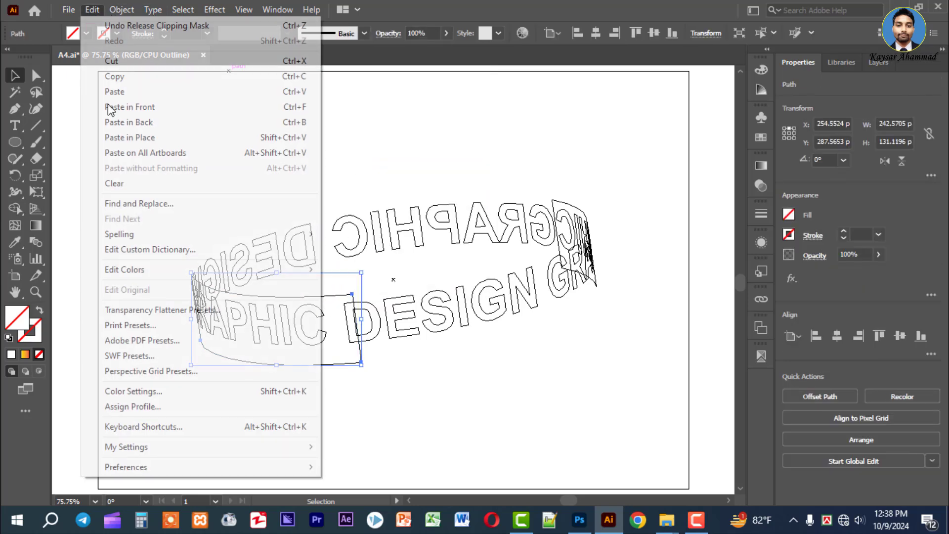
{"action": "left_click", "coordinate": [126, 183]}
Release the clipping mask around the small segment at the ring's right end and delete its outline path
{"action": "left_click", "coordinate": [575, 210]}
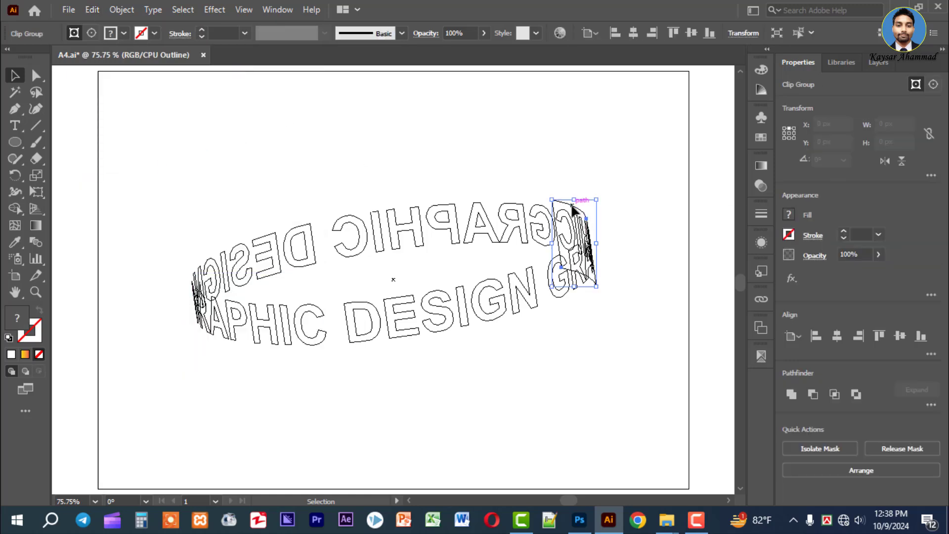
{"action": "right_click", "coordinate": [574, 208]}
{"action": "left_click", "coordinate": [615, 341]}
{"action": "left_click", "coordinate": [642, 240]}
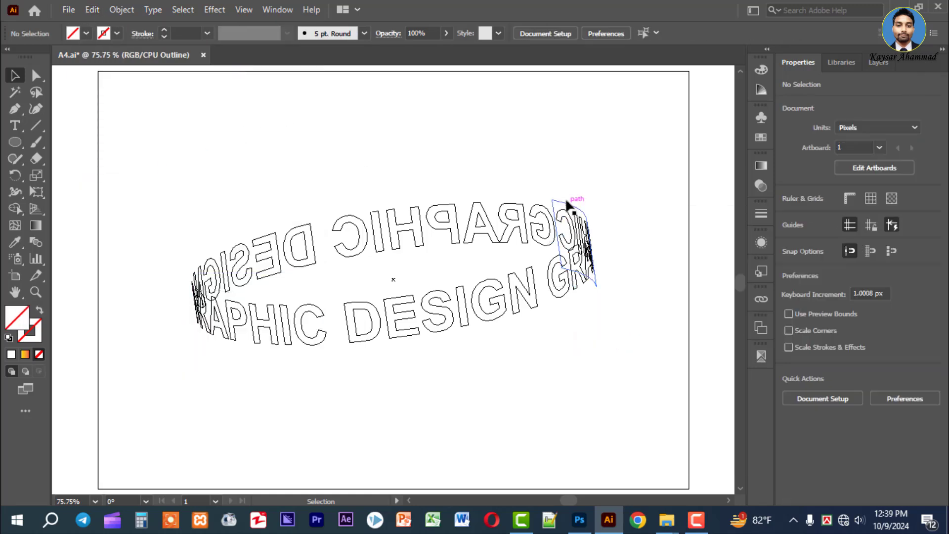
{"action": "left_click", "coordinate": [565, 205]}
{"action": "left_click", "coordinate": [89, 13]}
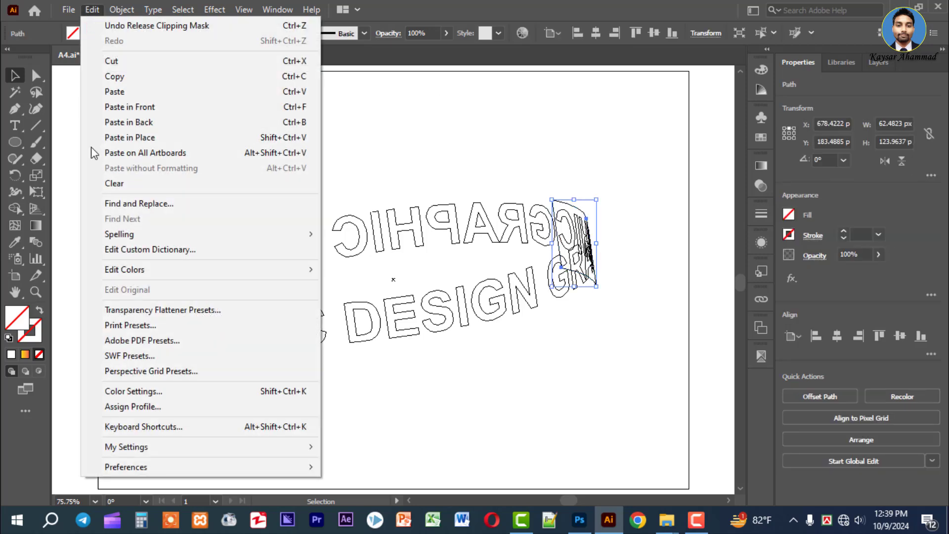
{"action": "left_click", "coordinate": [121, 185]}
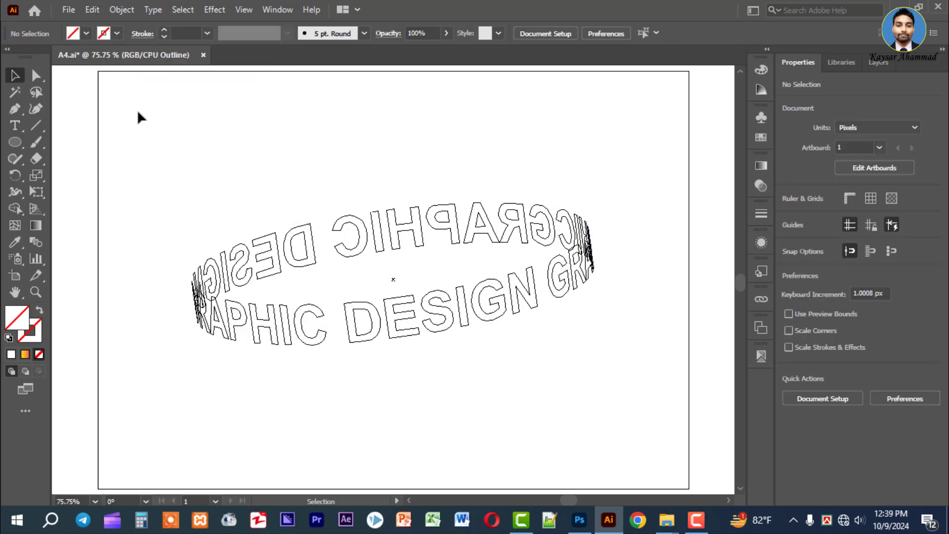
Group all the letter shapes of the ring and switch the view from outline back to preview
{"action": "left_click_drag", "start_coordinate": [114, 120], "coordinate": [644, 391]}
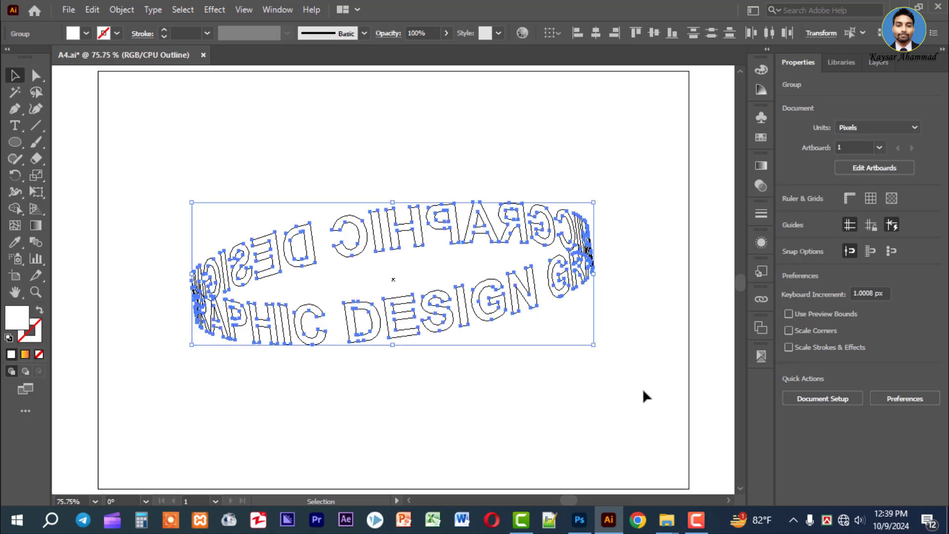
{"action": "right_click", "coordinate": [383, 217]}
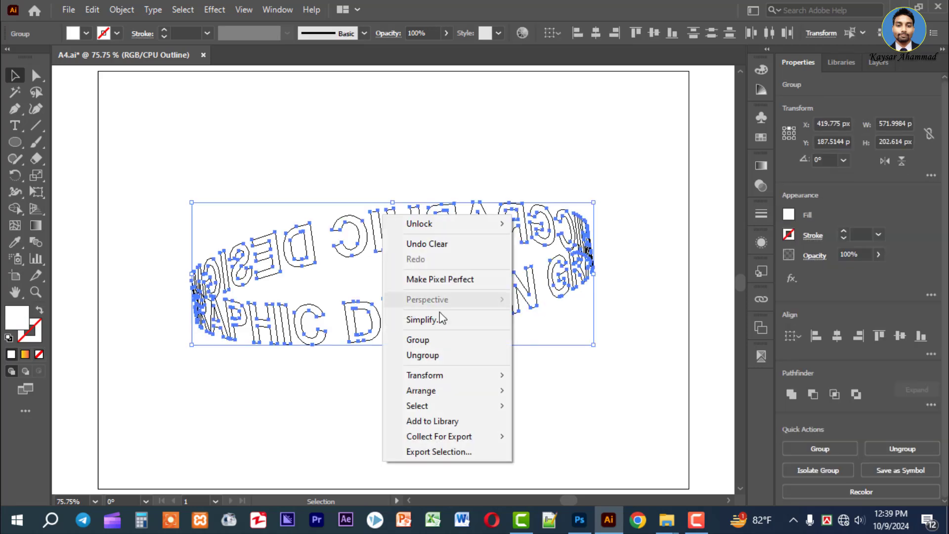
{"action": "left_click", "coordinate": [437, 340]}
{"action": "left_click", "coordinate": [550, 364]}
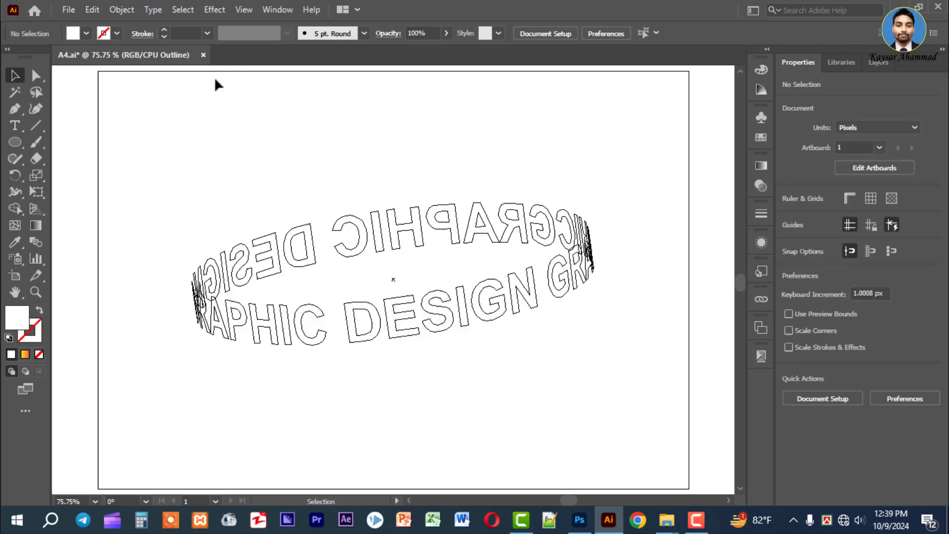
{"action": "left_click", "coordinate": [245, 9]}
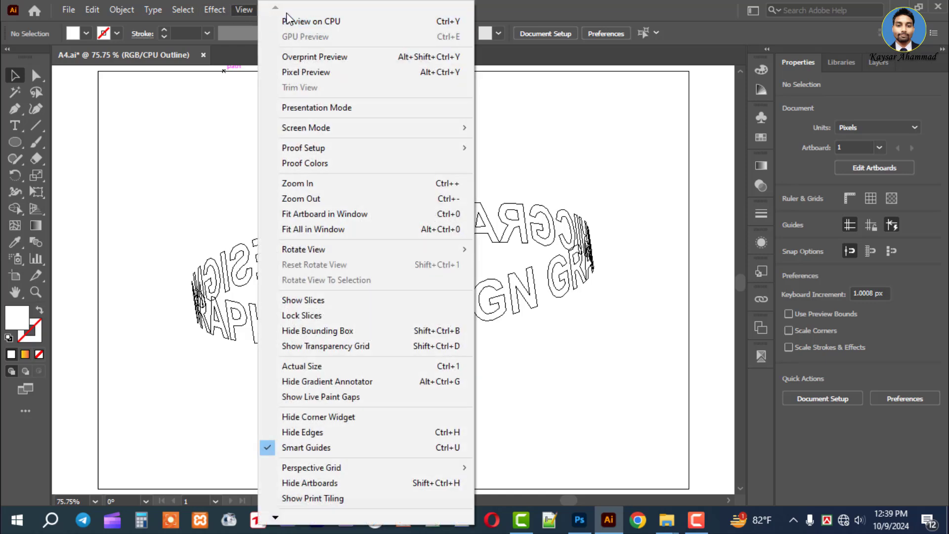
{"action": "left_click", "coordinate": [424, 25]}
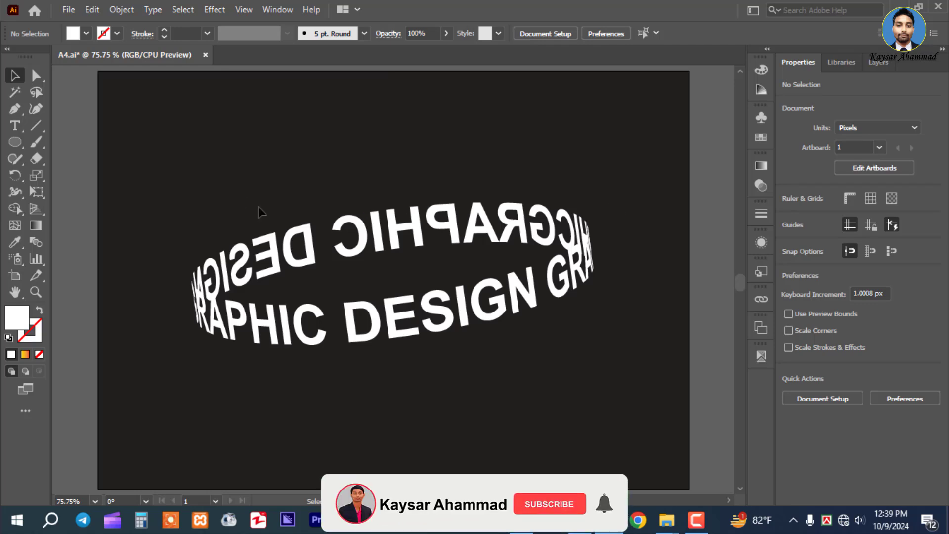
{"action": "left_click_drag", "start_coordinate": [410, 328], "coordinate": [642, 388]}
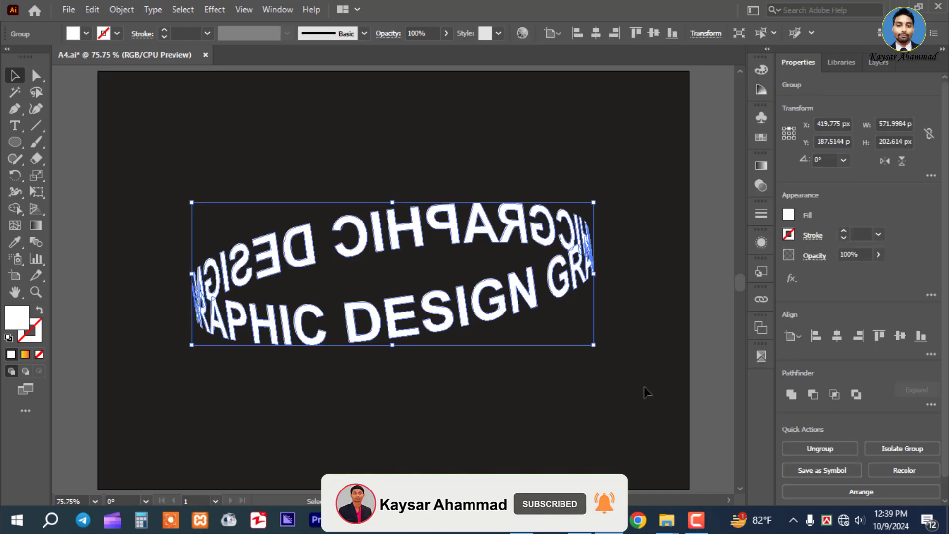
{"action": "left_click", "coordinate": [506, 382]}
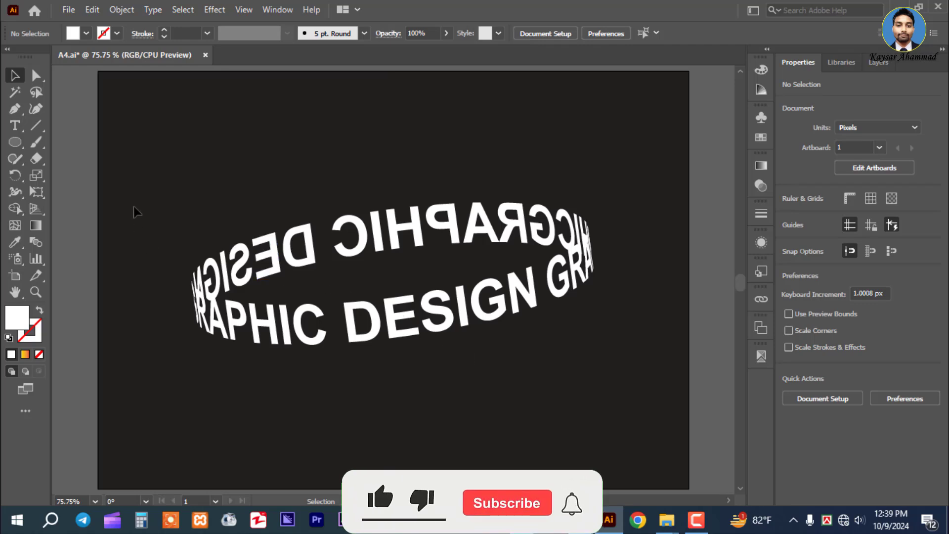
{"action": "left_click_drag", "start_coordinate": [131, 204], "coordinate": [651, 384]}
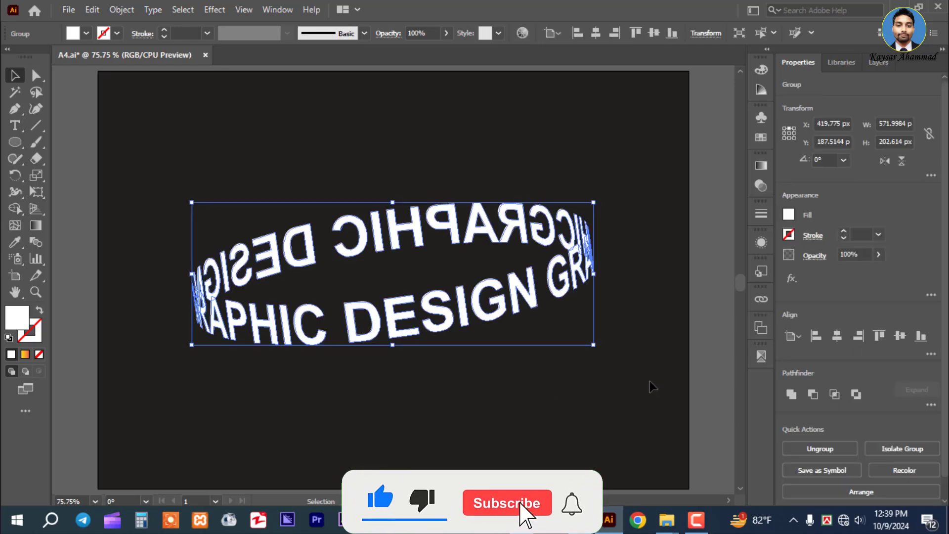
{"action": "left_click", "coordinate": [512, 393]}
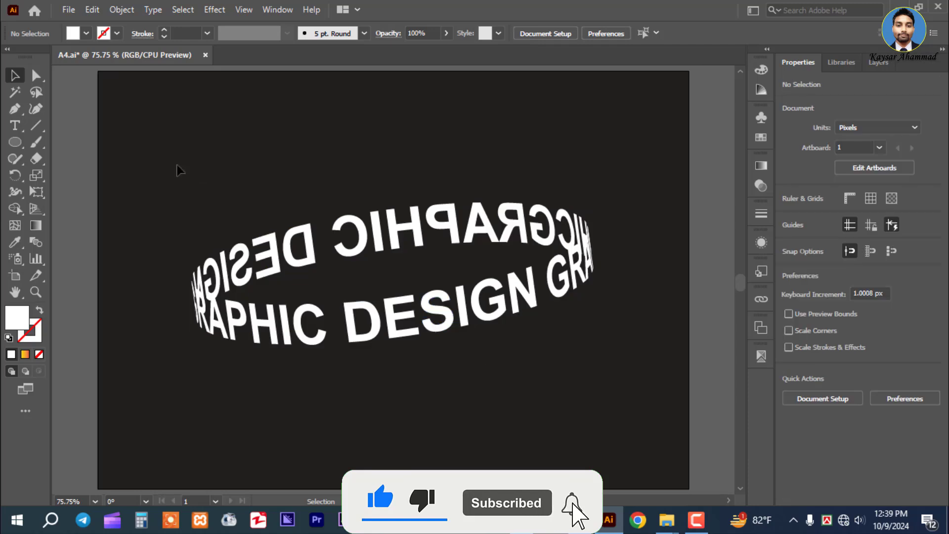
Centre the text ring horizontally and vertically on the artboard and scale it up proportionally to about 590 px wide
{"action": "left_click", "coordinate": [309, 246]}
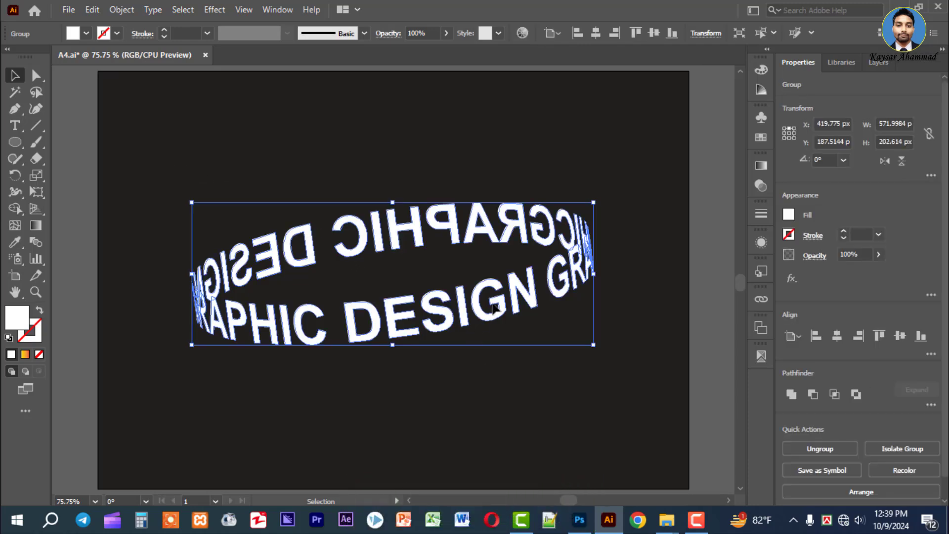
{"action": "left_click", "coordinate": [596, 32]}
{"action": "left_click", "coordinate": [654, 32]}
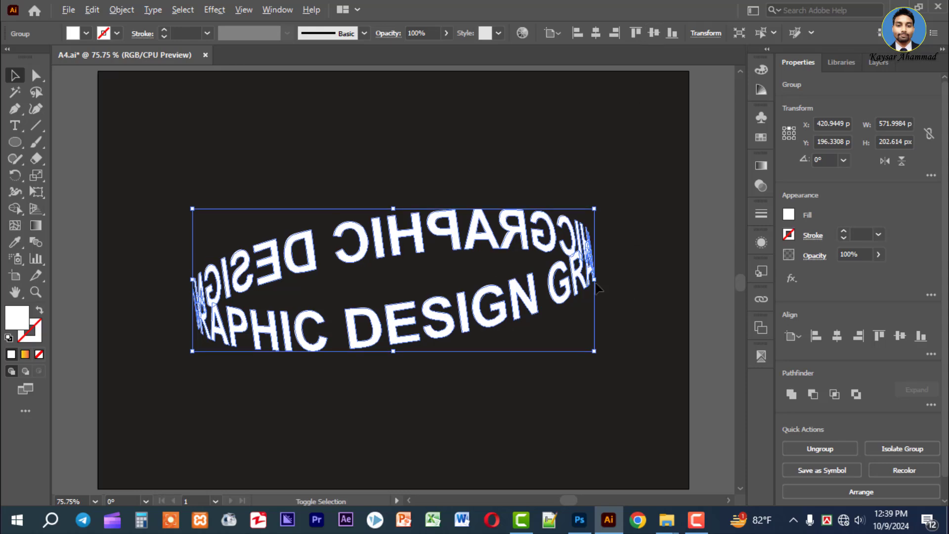
{"action": "mouse_move", "coordinate": [597, 285]}
{"action": "left_mouse_down"}
{"action": "mouse_move", "coordinate": [636, 283]}
{"action": "mouse_move", "coordinate": [606, 282]}
{"action": "left_mouse_up"}
Move the ring to the lower part of the artboard and place a copy, pasted in front, straight above it
{"action": "left_click_drag", "start_coordinate": [445, 315], "coordinate": [452, 416]}
{"action": "left_click", "coordinate": [92, 10]}
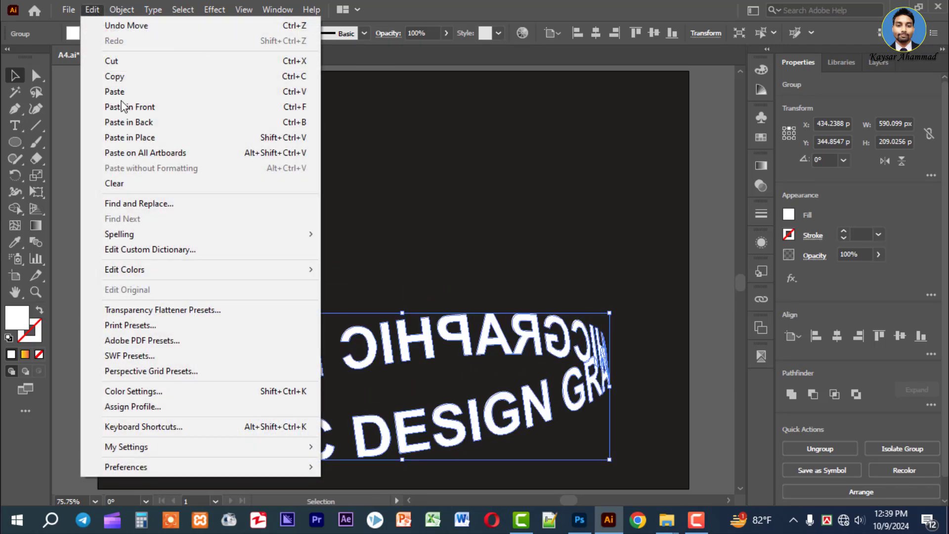
{"action": "left_click", "coordinate": [133, 74]}
{"action": "left_click", "coordinate": [92, 10]}
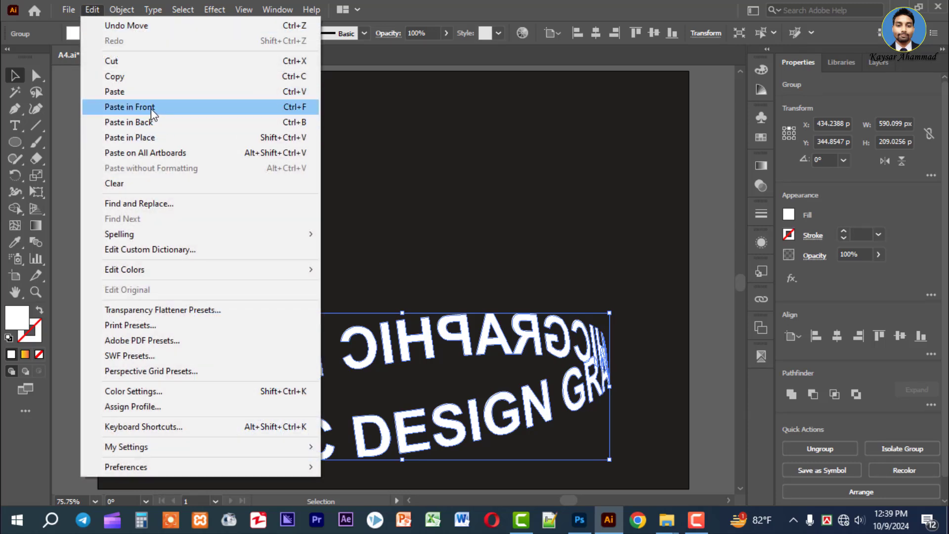
{"action": "left_click", "coordinate": [151, 108]}
{"action": "left_click_drag", "start_coordinate": [401, 337], "coordinate": [401, 132]}
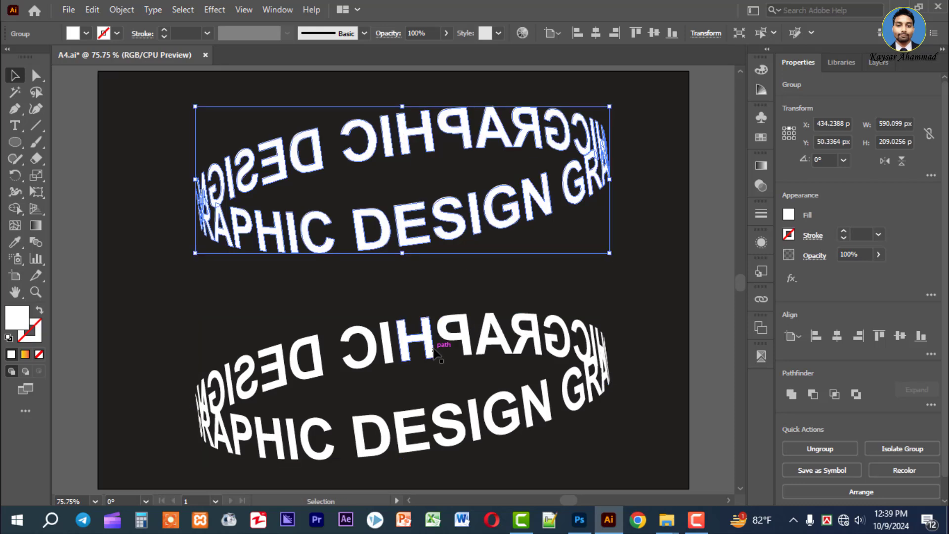
Move the lower ring straight up, leaving only a small gap beneath the upper ring
{"action": "left_click_drag", "start_coordinate": [430, 347], "coordinate": [431, 292]}
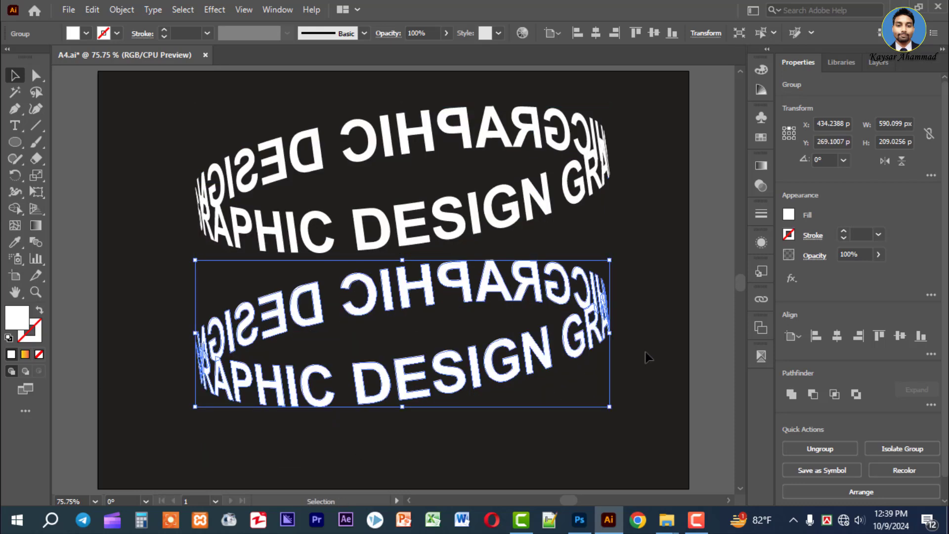
{"action": "left_click", "coordinate": [662, 371]}
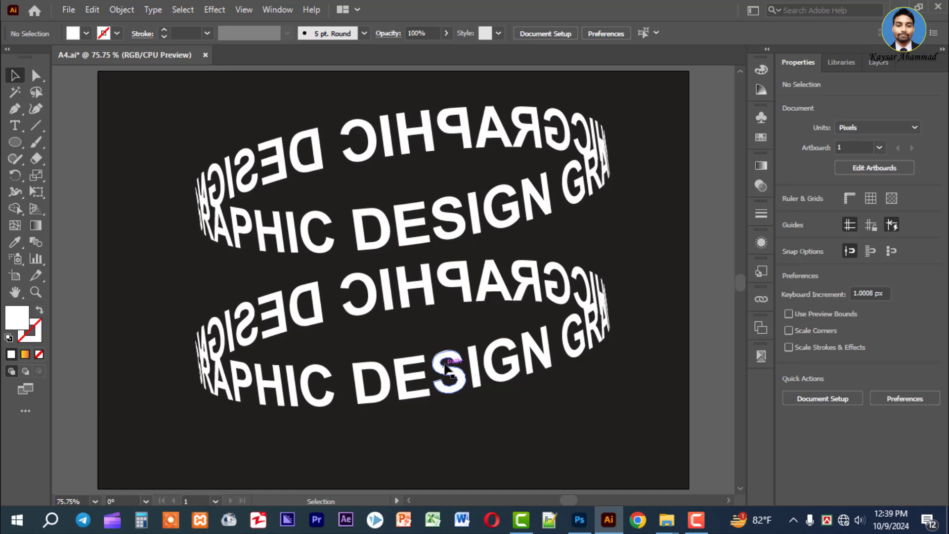
{"action": "mouse_move", "coordinate": [446, 383]}
{"action": "left_mouse_down"}
{"action": "mouse_move", "coordinate": [447, 396]}
{"action": "mouse_move", "coordinate": [446, 372]}
{"action": "left_mouse_up"}
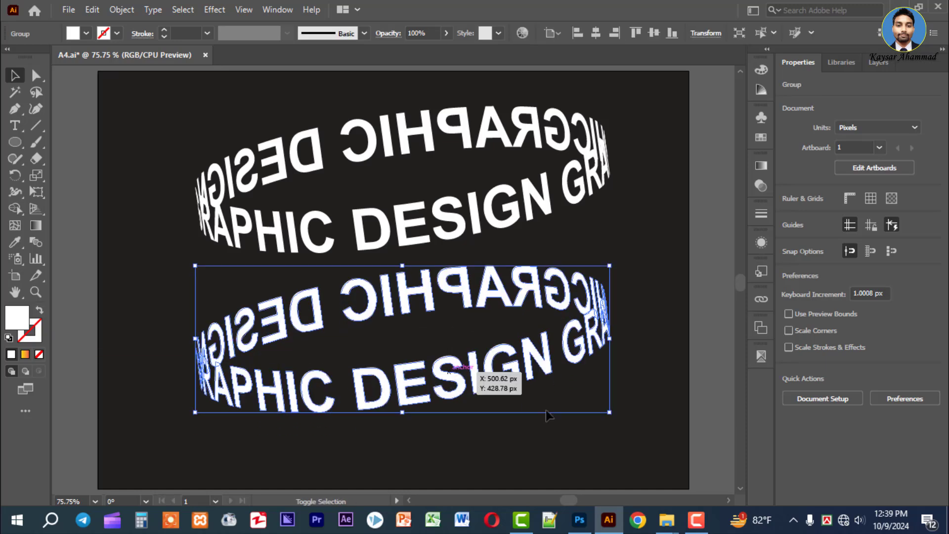
{"action": "left_click", "coordinate": [647, 426]}
Group the upper and lower text rings together
{"action": "left_click_drag", "start_coordinate": [159, 146], "coordinate": [420, 340]}
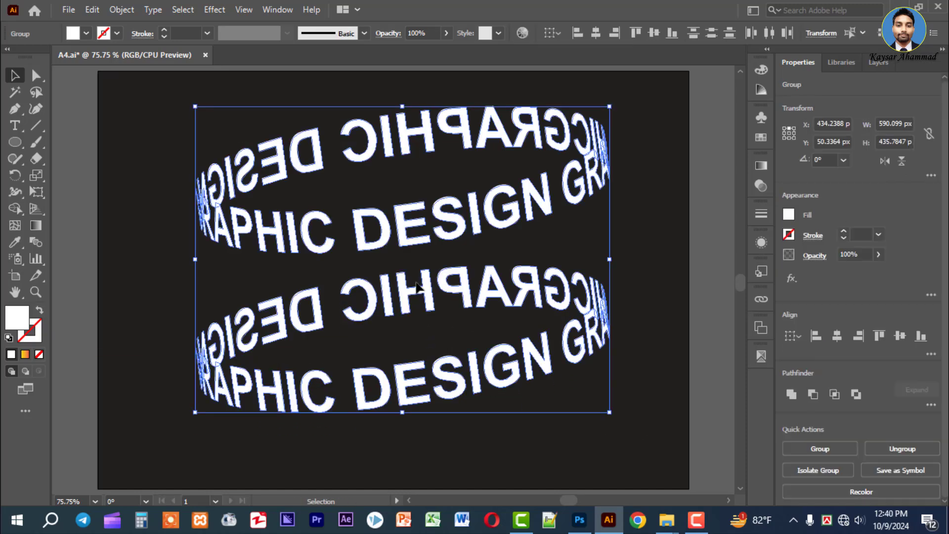
{"action": "right_click", "coordinate": [419, 339]}
{"action": "left_click", "coordinate": [464, 161]}
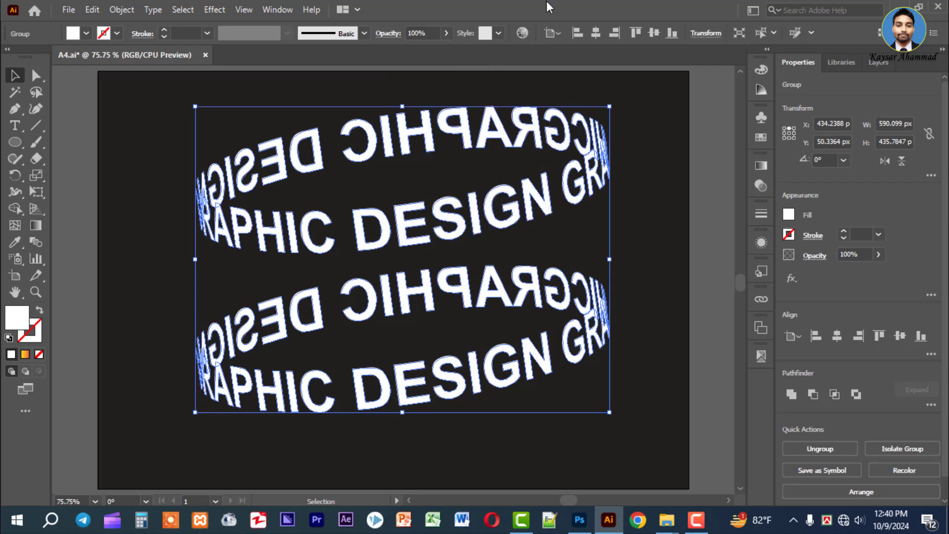
Centre the grouped rings horizontally and vertically on the artboard and enlarge them proportionally from their centre
{"action": "left_click", "coordinate": [595, 33]}
{"action": "left_click", "coordinate": [653, 33]}
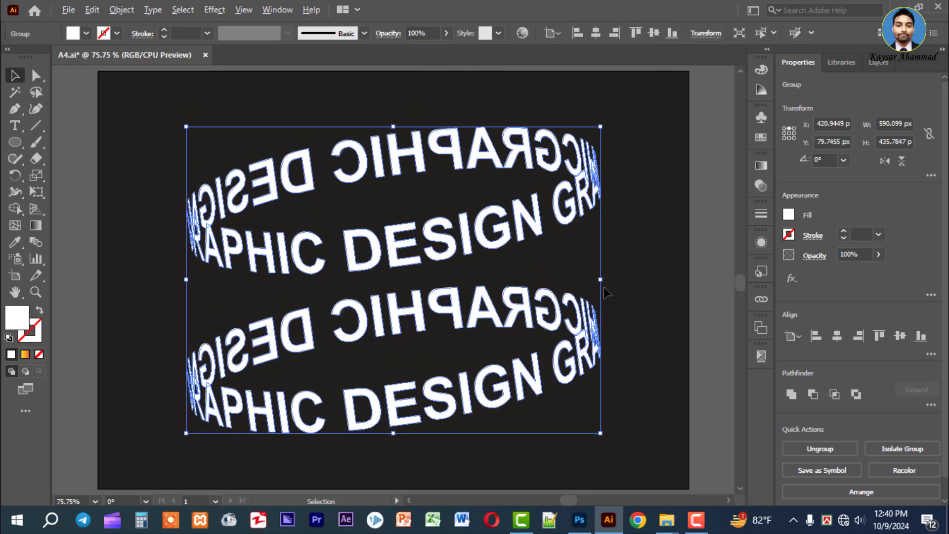
{"action": "left_click_drag", "start_coordinate": [600, 280], "coordinate": [658, 311]}
{"action": "left_click", "coordinate": [660, 310]}
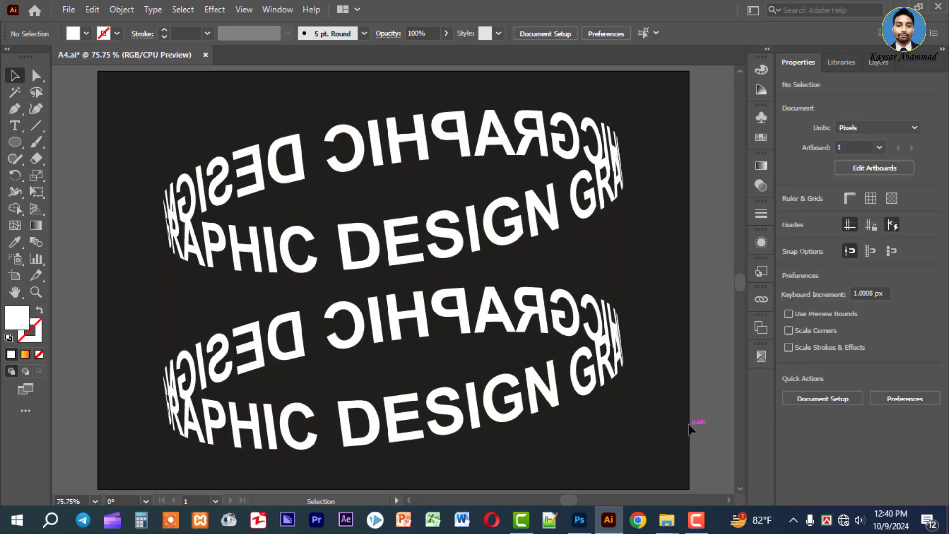